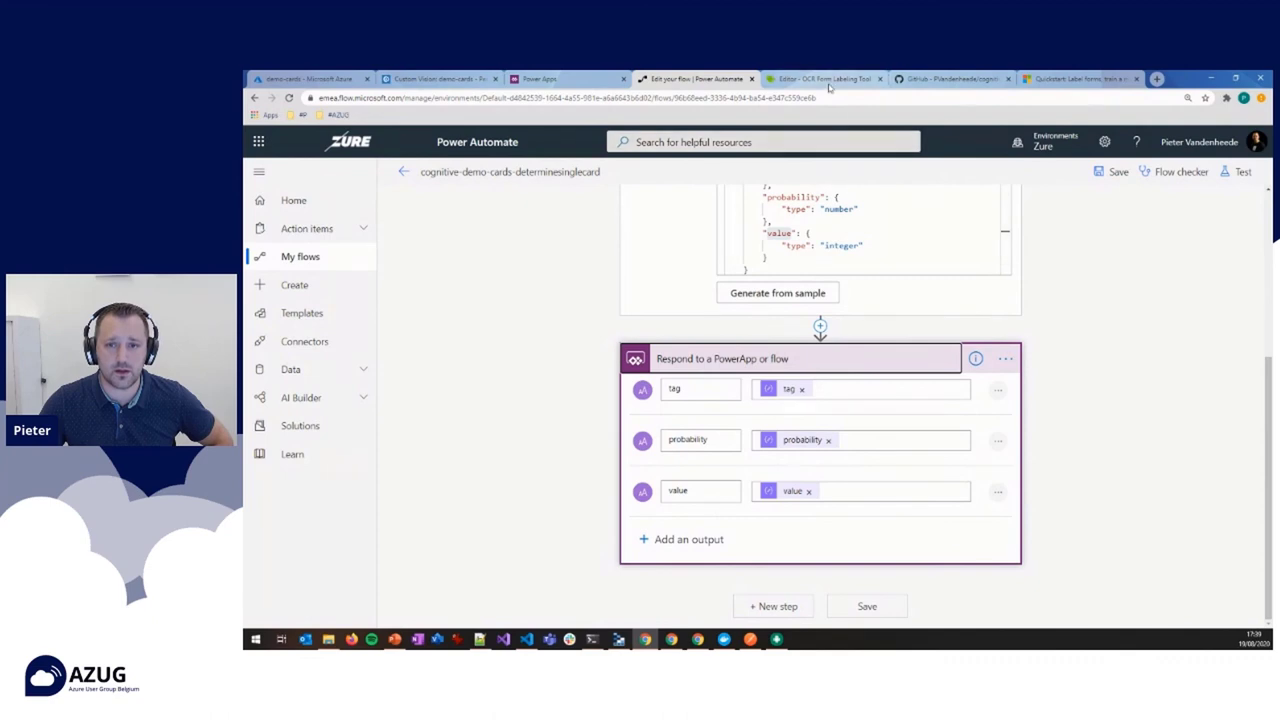
Switch to the OCR Form Labeling Tool and show its home page with the recent projects.
left_click(818, 79)
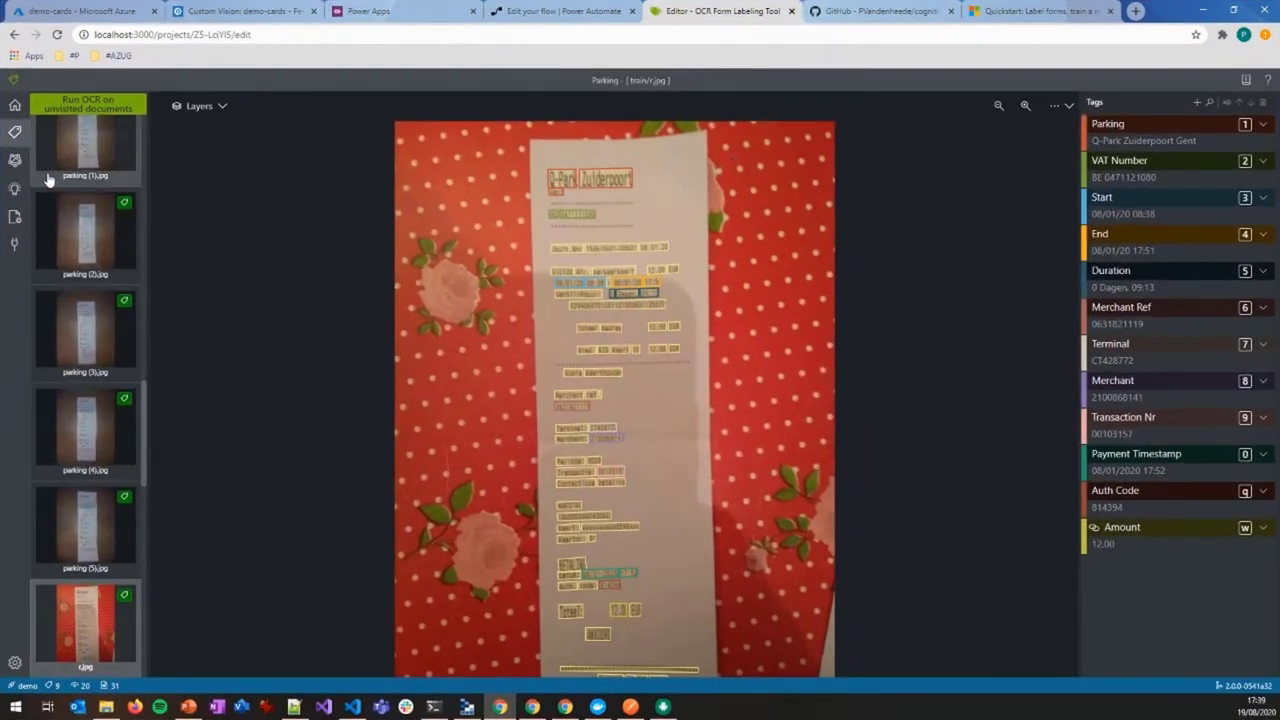
left_click(15, 105)
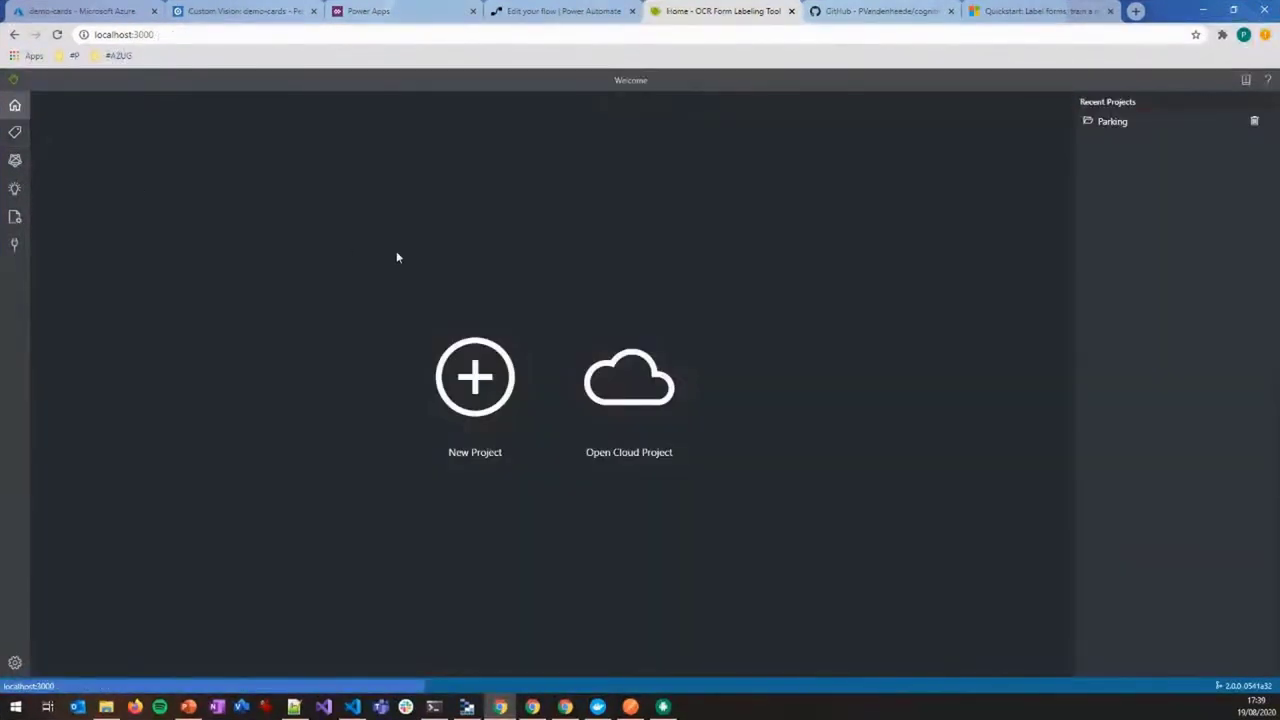
left_click(180, 36)
key("Return")
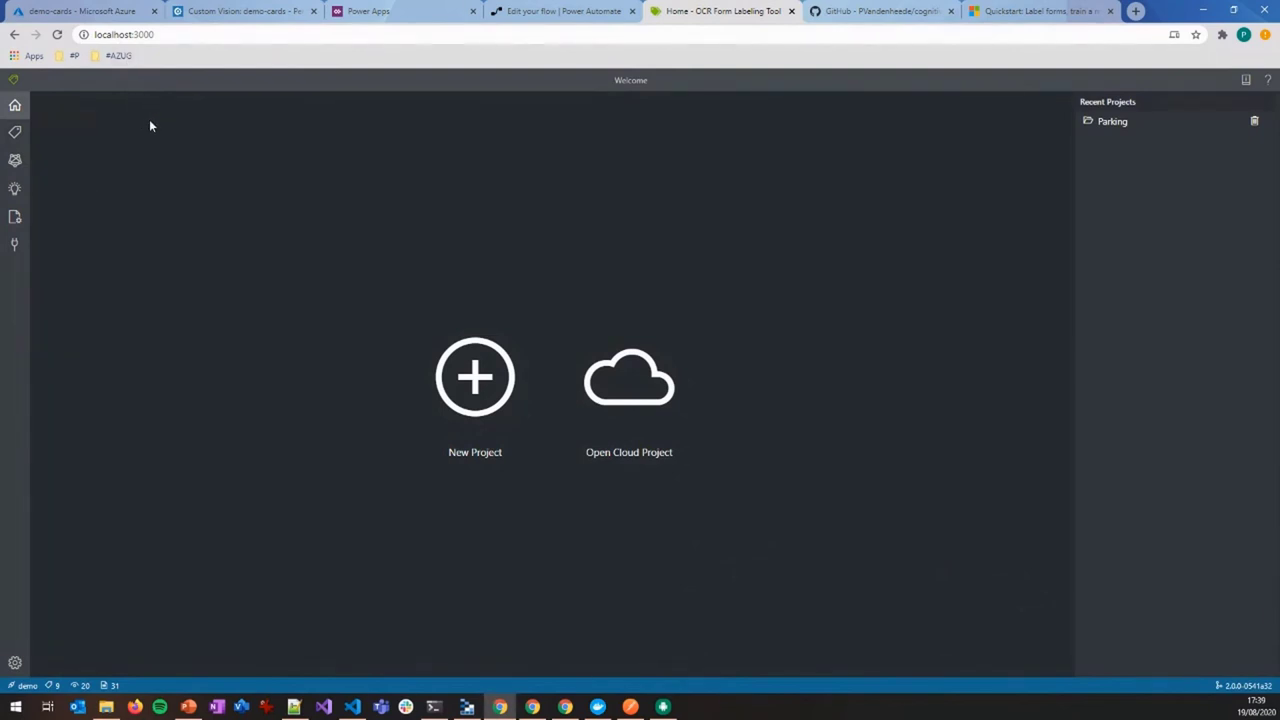
Open the settings of the demo connection to view its Azure blob container configuration.
left_click(22, 139)
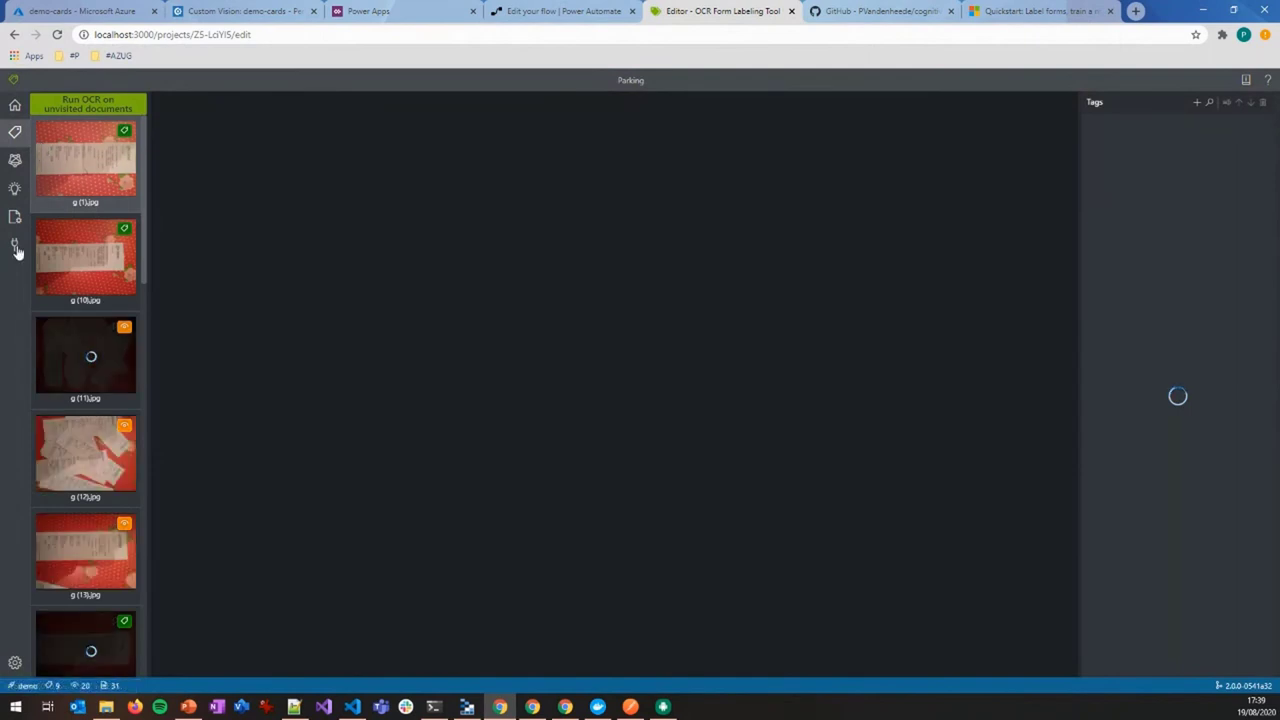
left_click(15, 248)
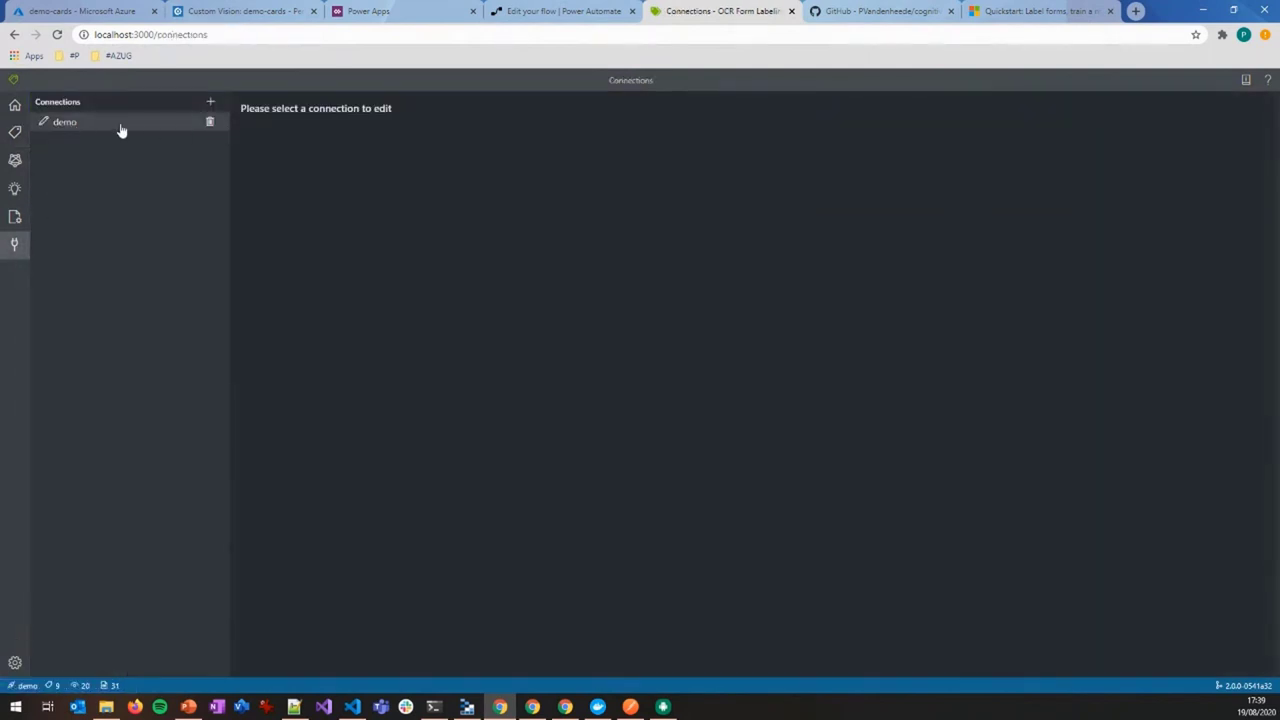
left_click(56, 130)
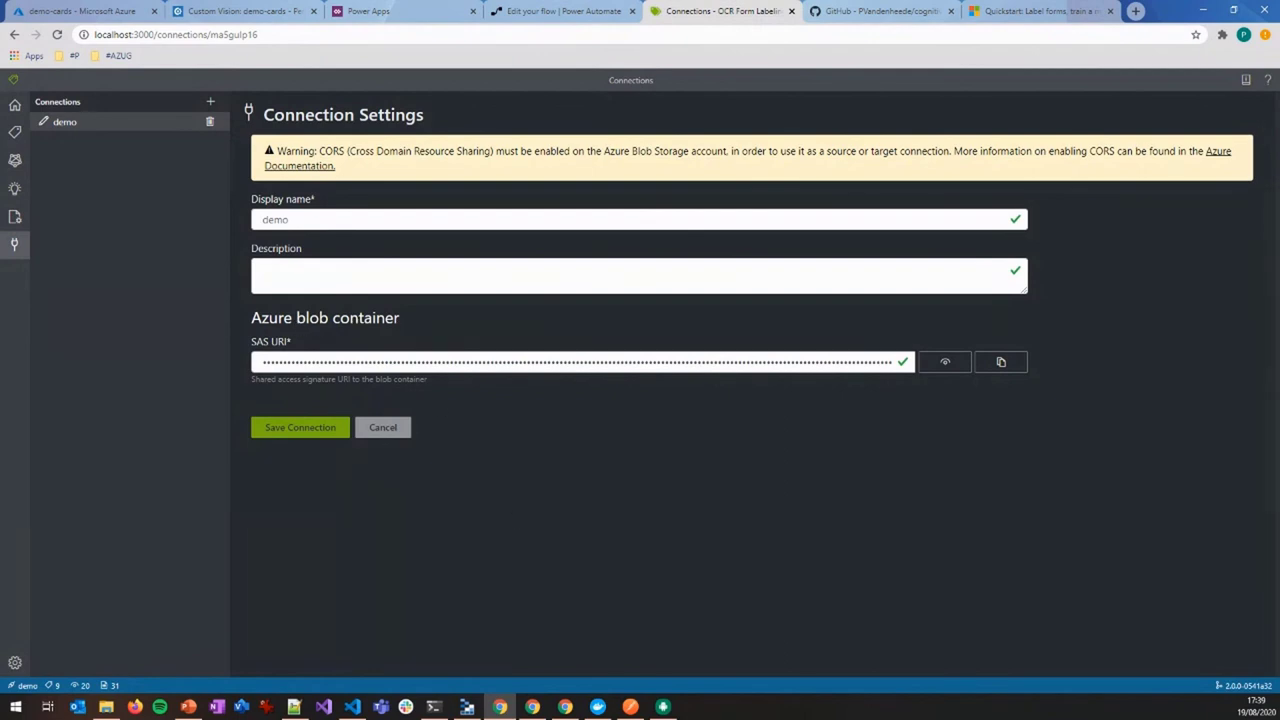
Switch to Microsoft Azure Storage Explorer and open the train folder in the zuiderpoort-public blob container.
left_click(466, 707)
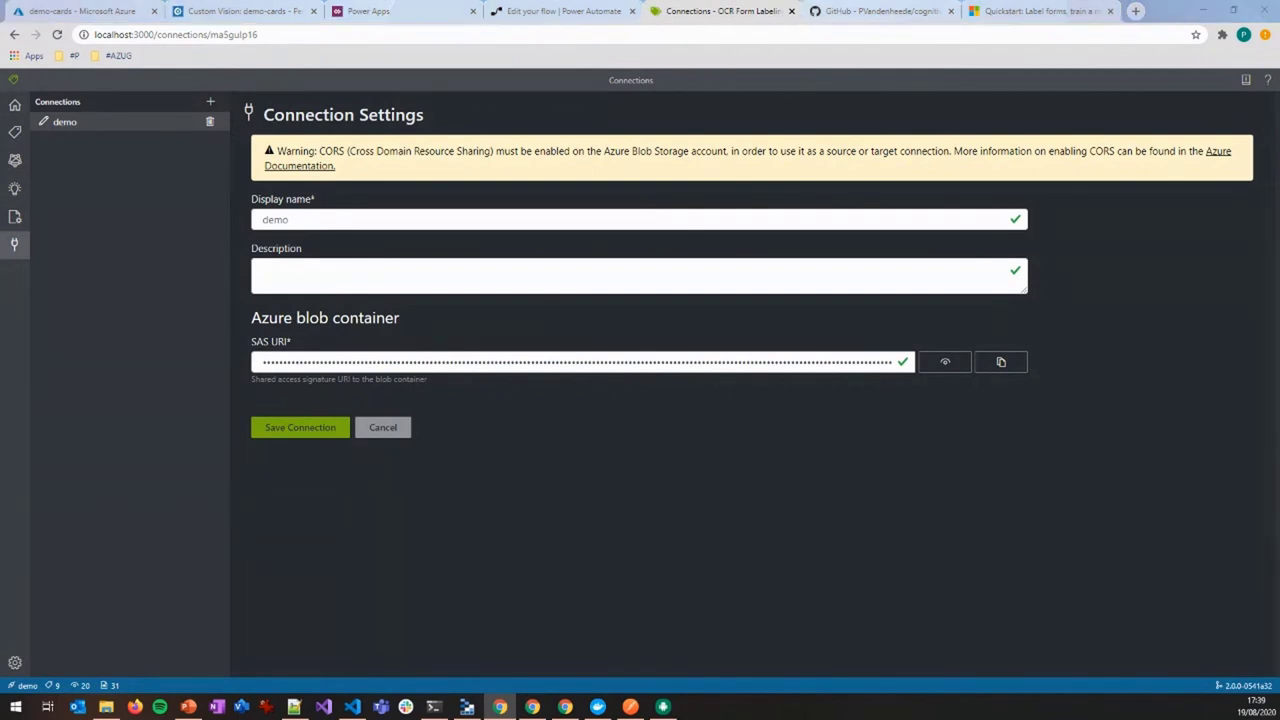
left_click_drag(463, 84, 775, 81)
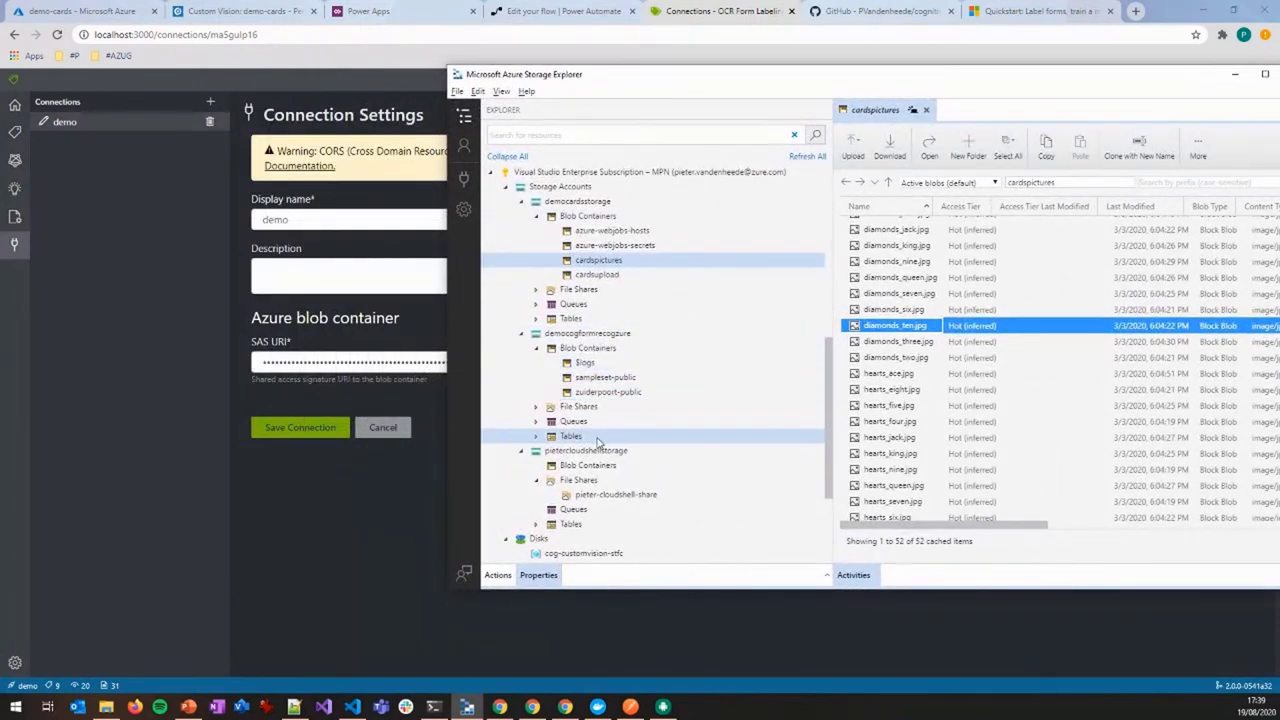
left_click(600, 392)
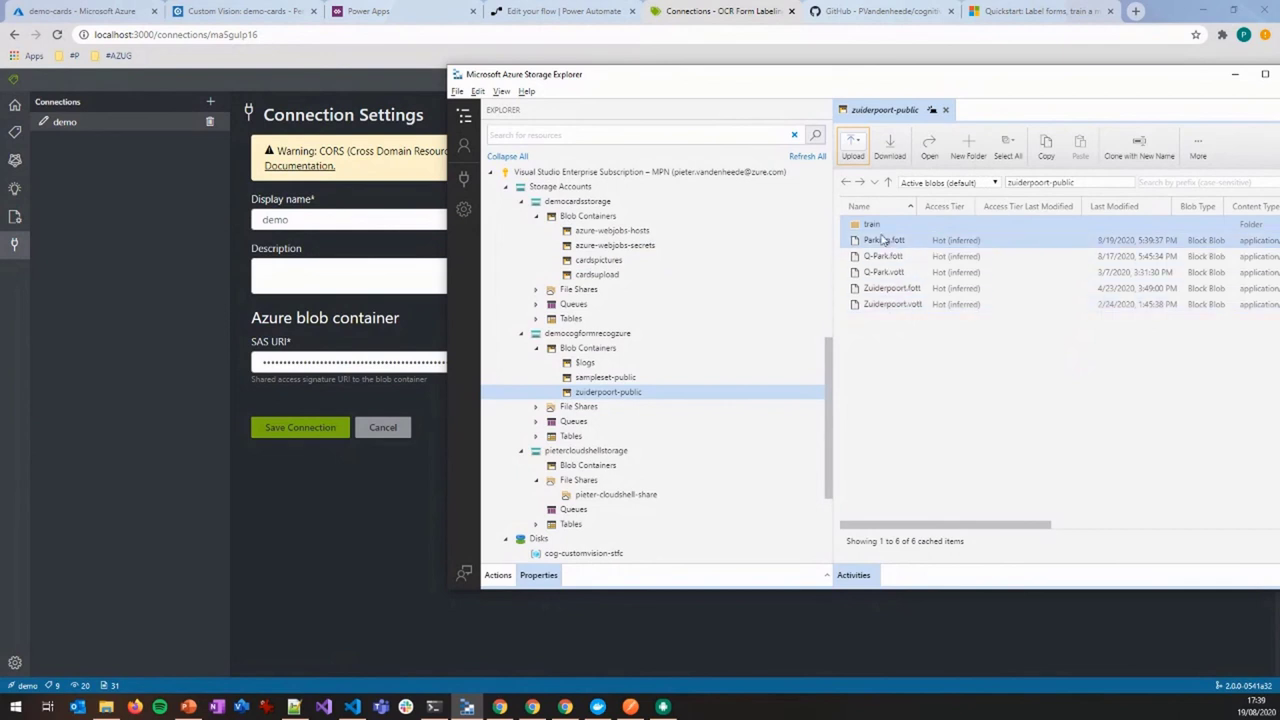
double_click(872, 227)
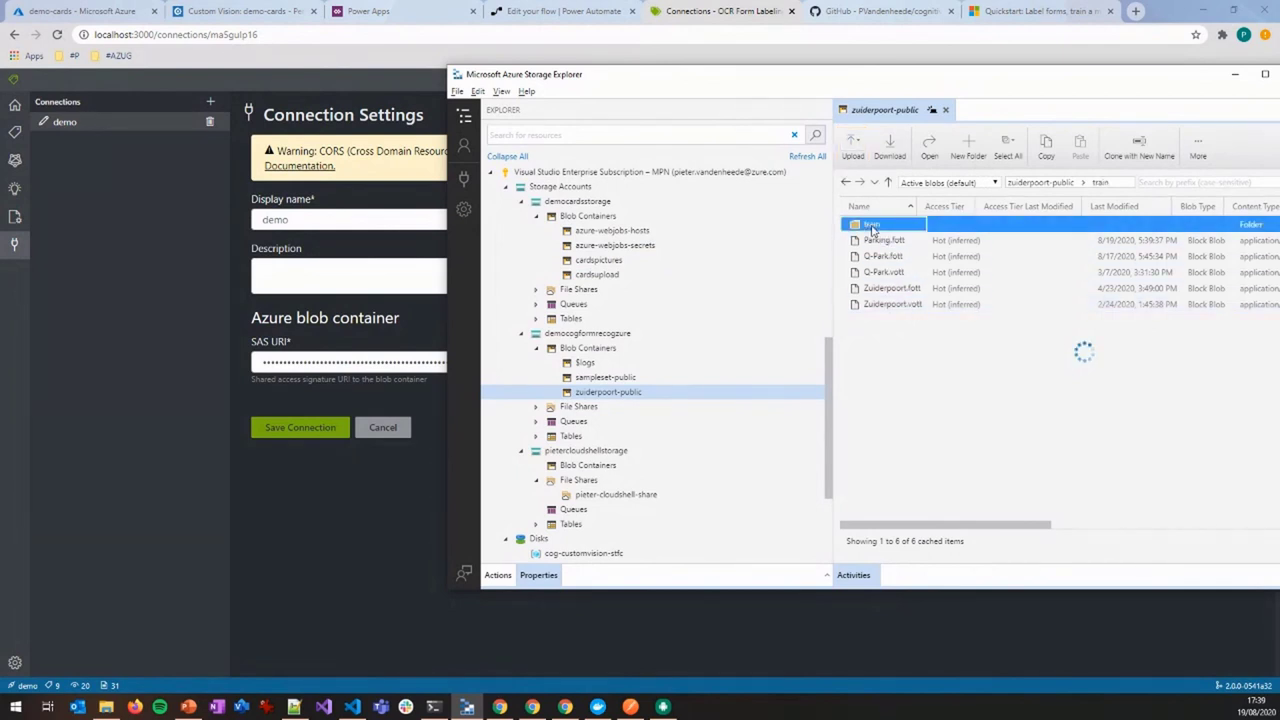
Look through the images and their label and OCR JSON files in the train folder, and minimize Storage Explorer.
scroll(898, 288, "down", 7)
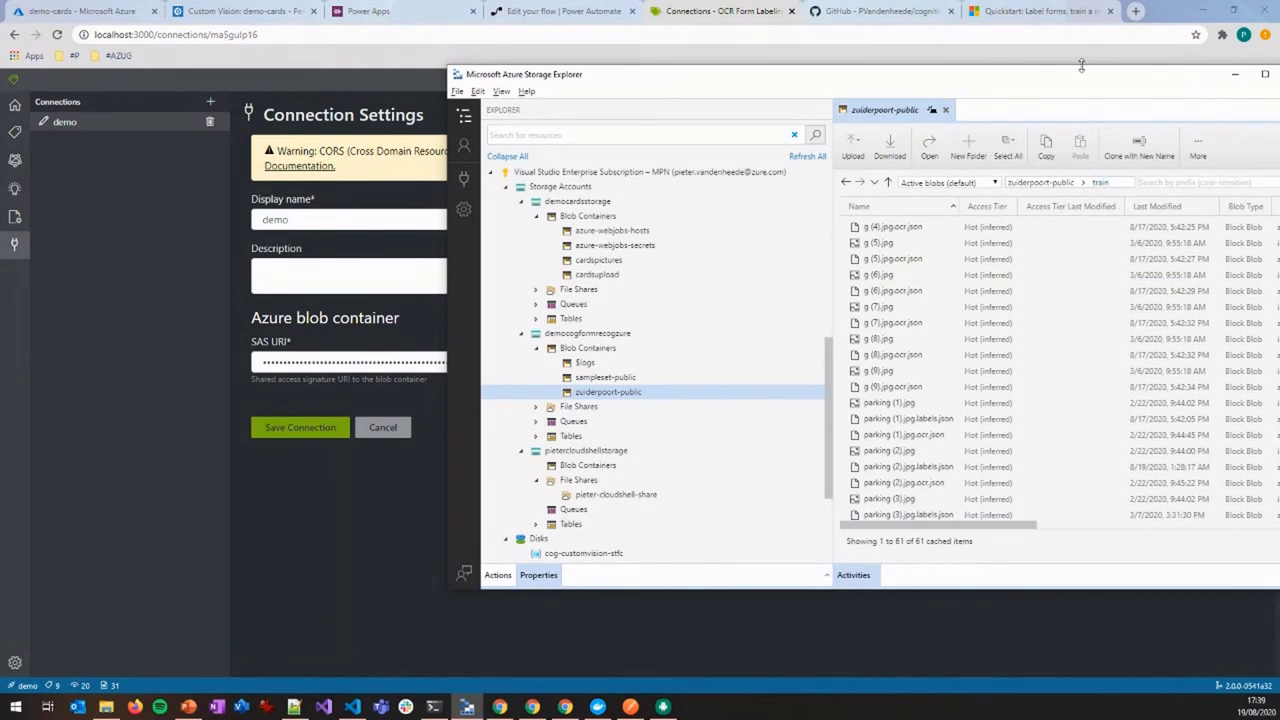
left_click_drag(1079, 82, 907, 91)
scroll(770, 290, "down", 5)
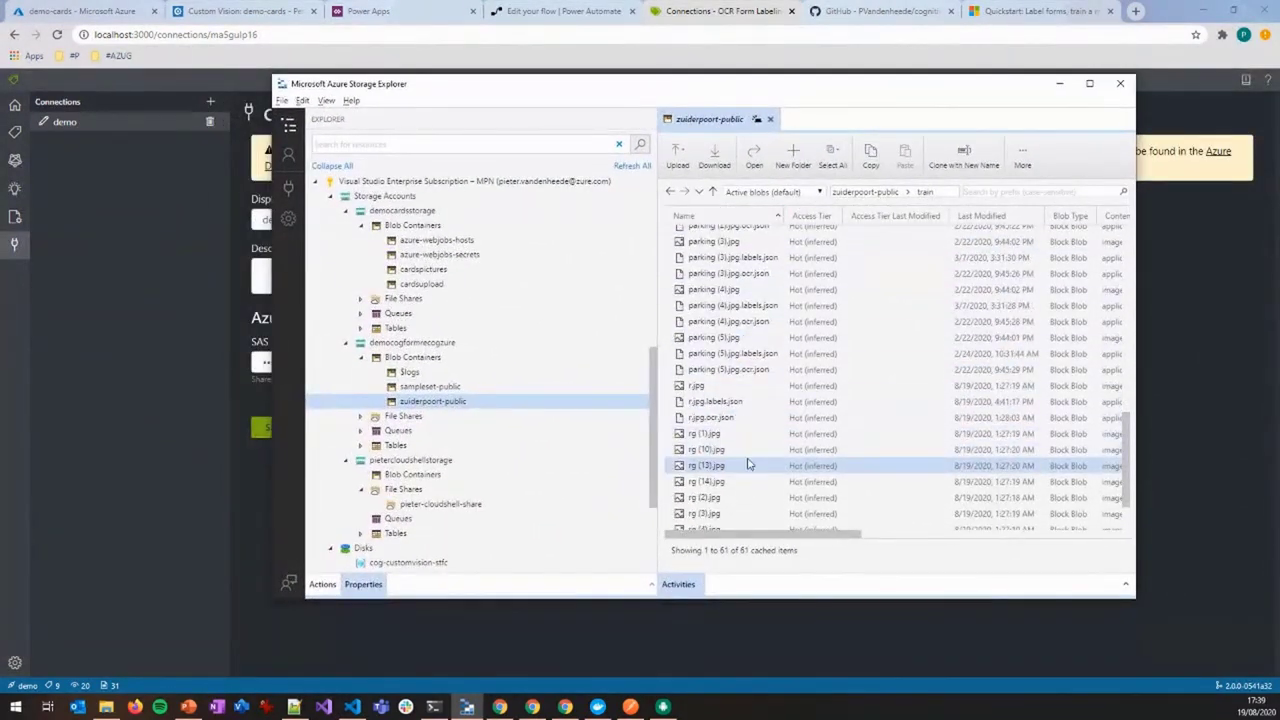
scroll(847, 341, "up", 5)
scroll(847, 341, "up", 3)
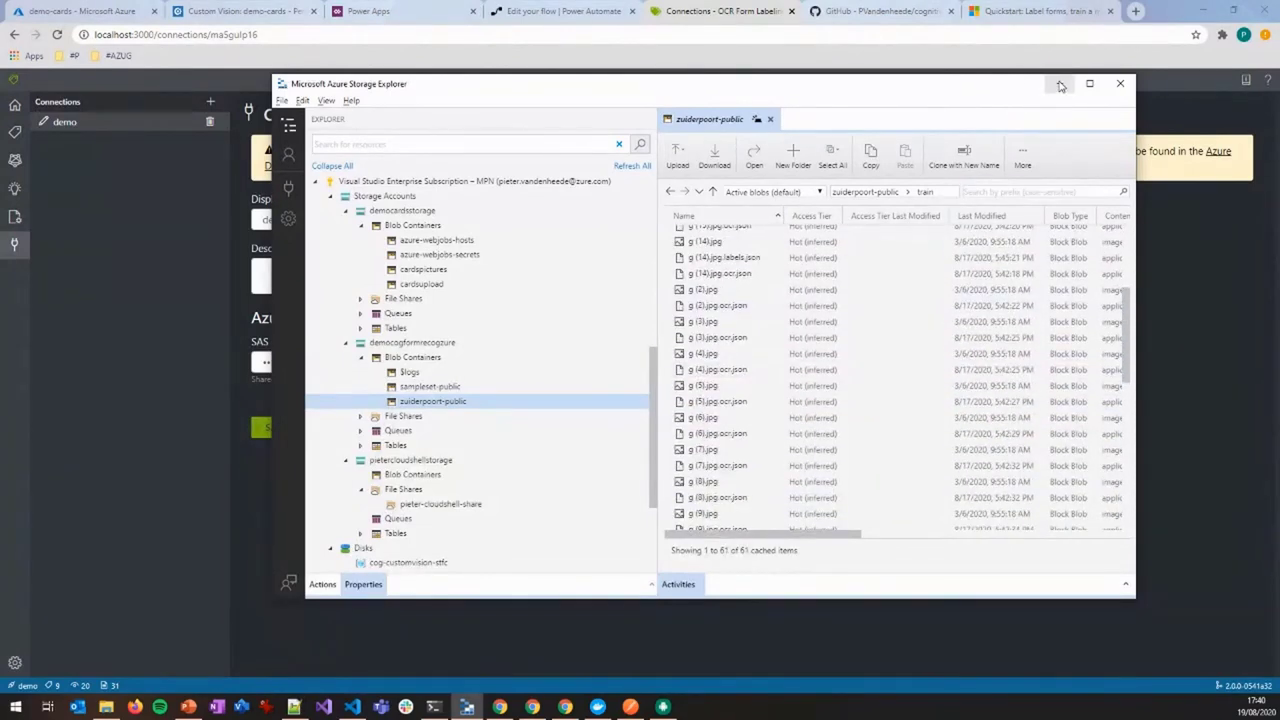
left_click(1061, 86)
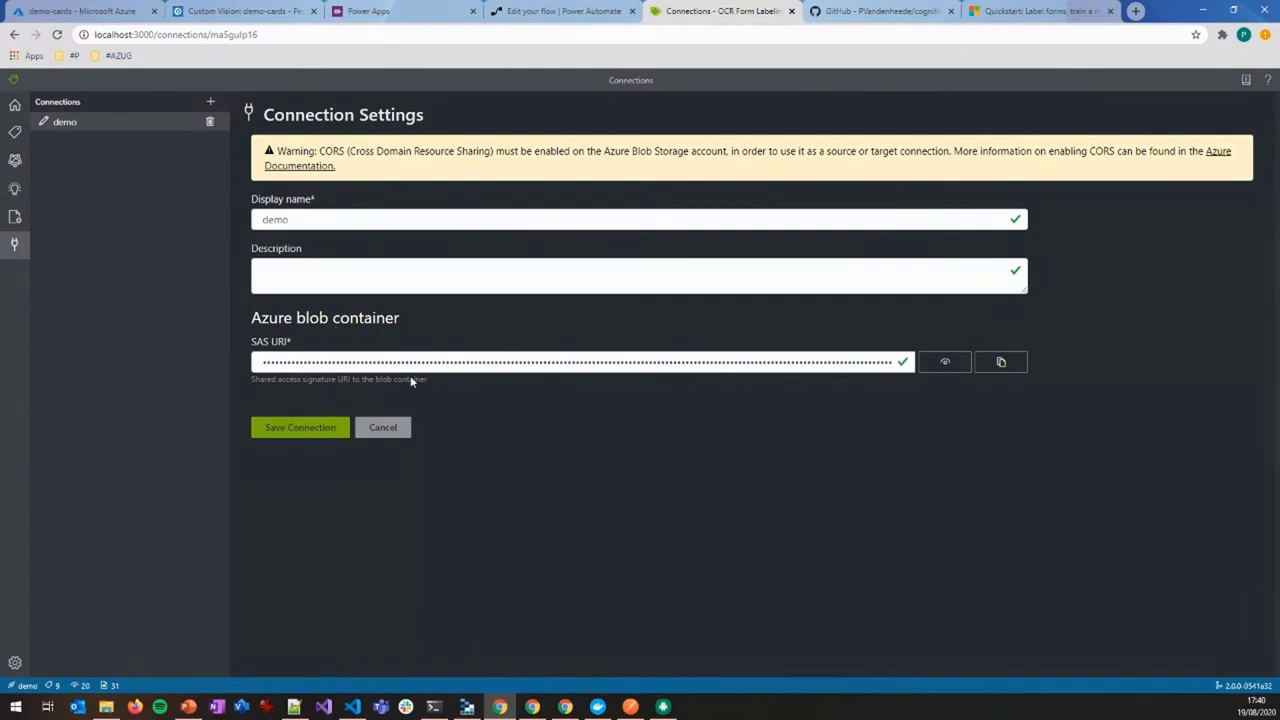
Return to the Parking project's tag editor, view the tags on g (1).jpg and browse the document list.
left_click(17, 141)
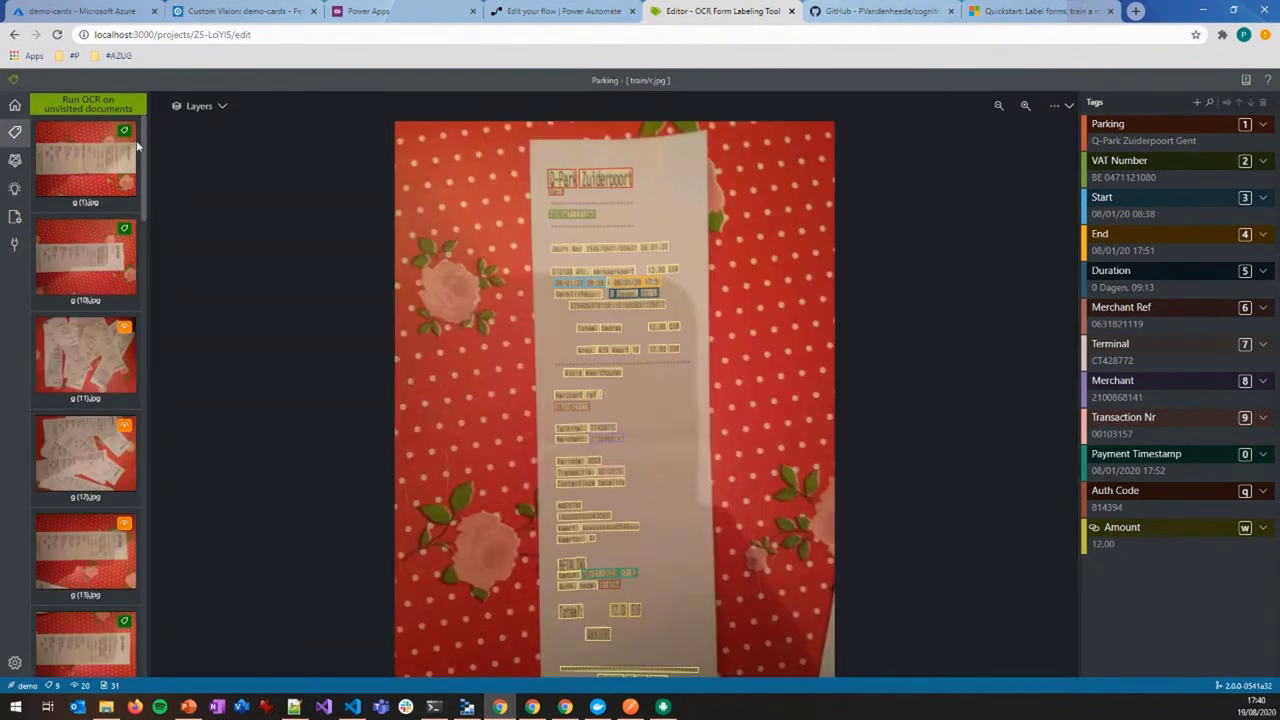
left_click(91, 163)
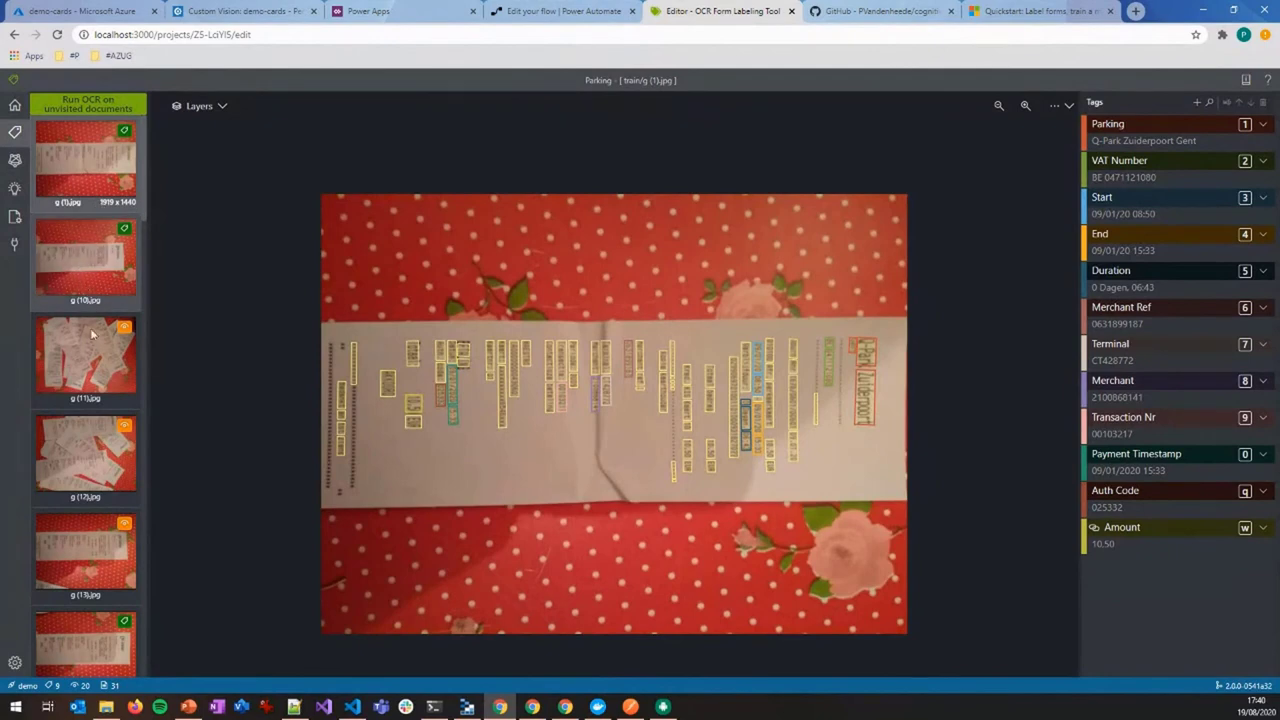
scroll(94, 366, "down", 2)
scroll(96, 360, "down", 8)
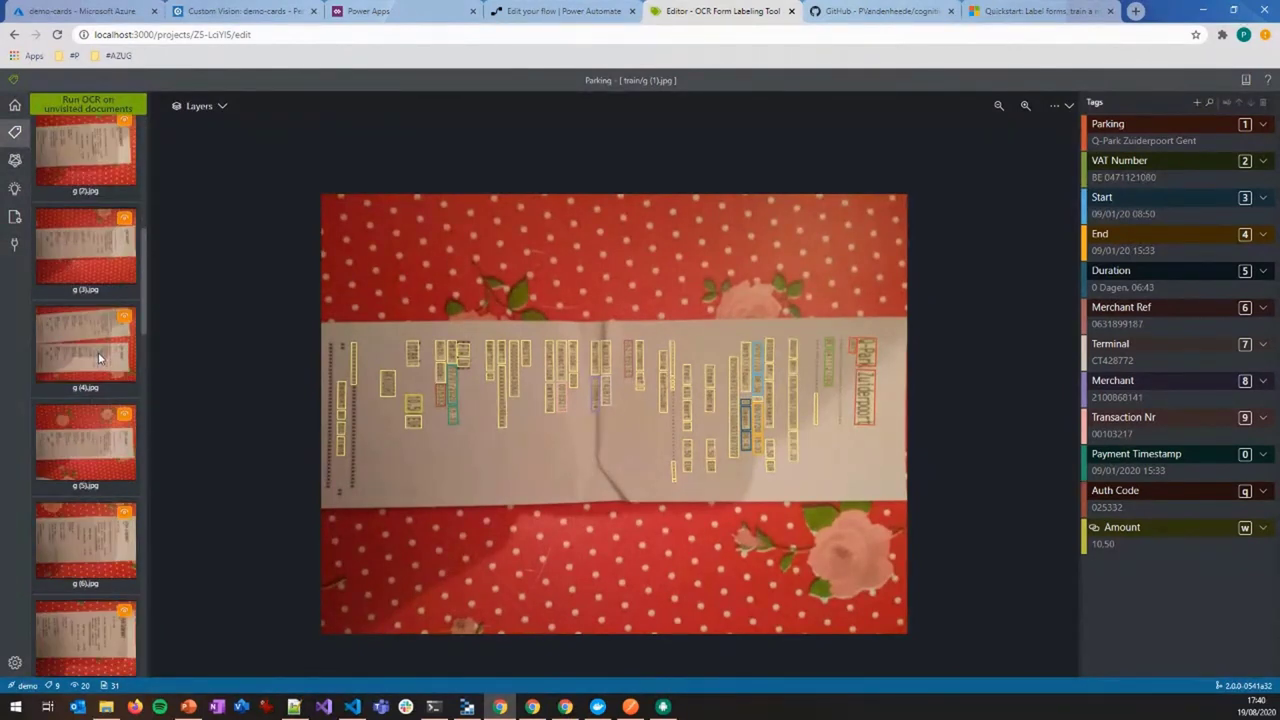
scroll(97, 353, "down", 2)
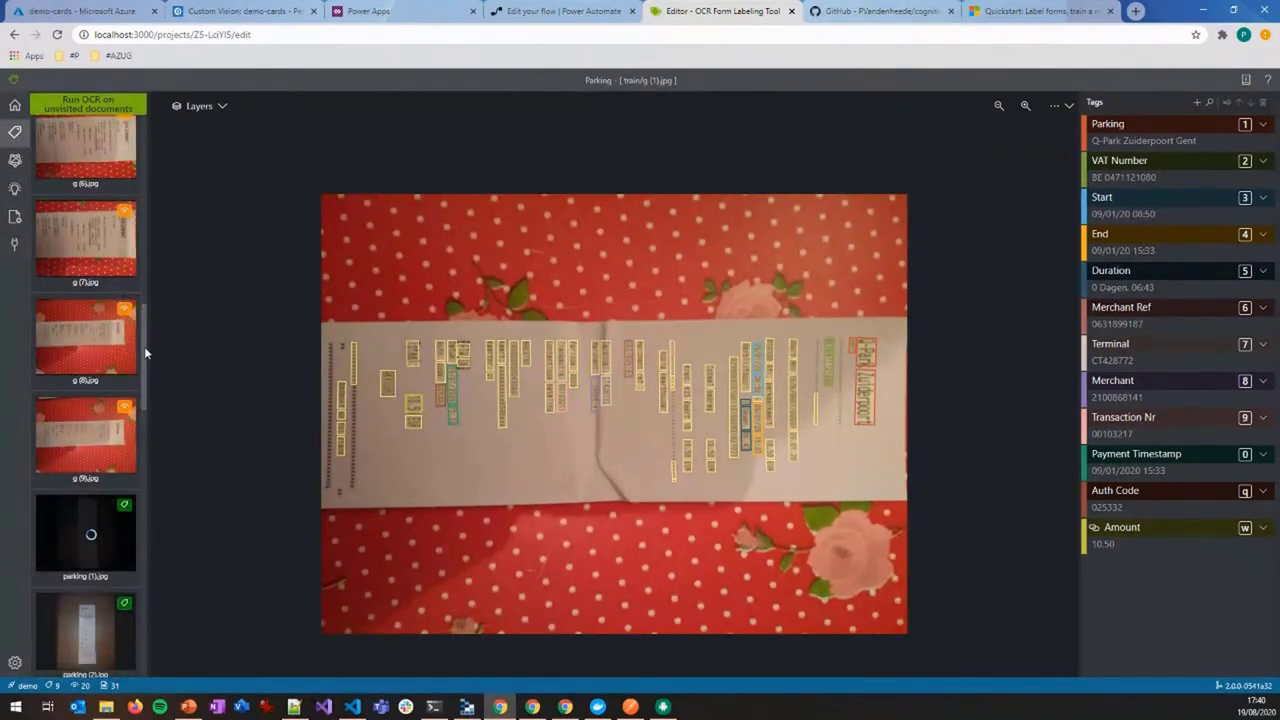
Examine the tagged fields on parking (1).jpg up close, and inspect the recognized text on the untagged receipt g (8).jpg.
left_click(127, 541)
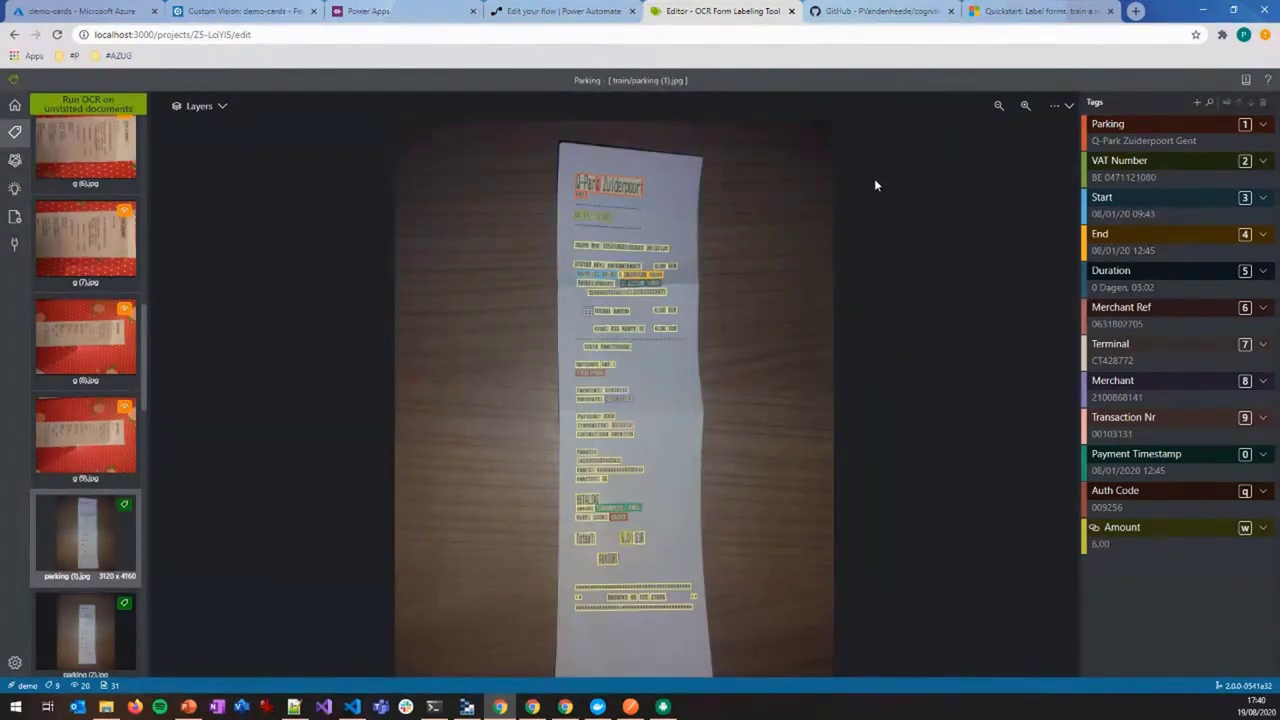
left_click(1024, 105)
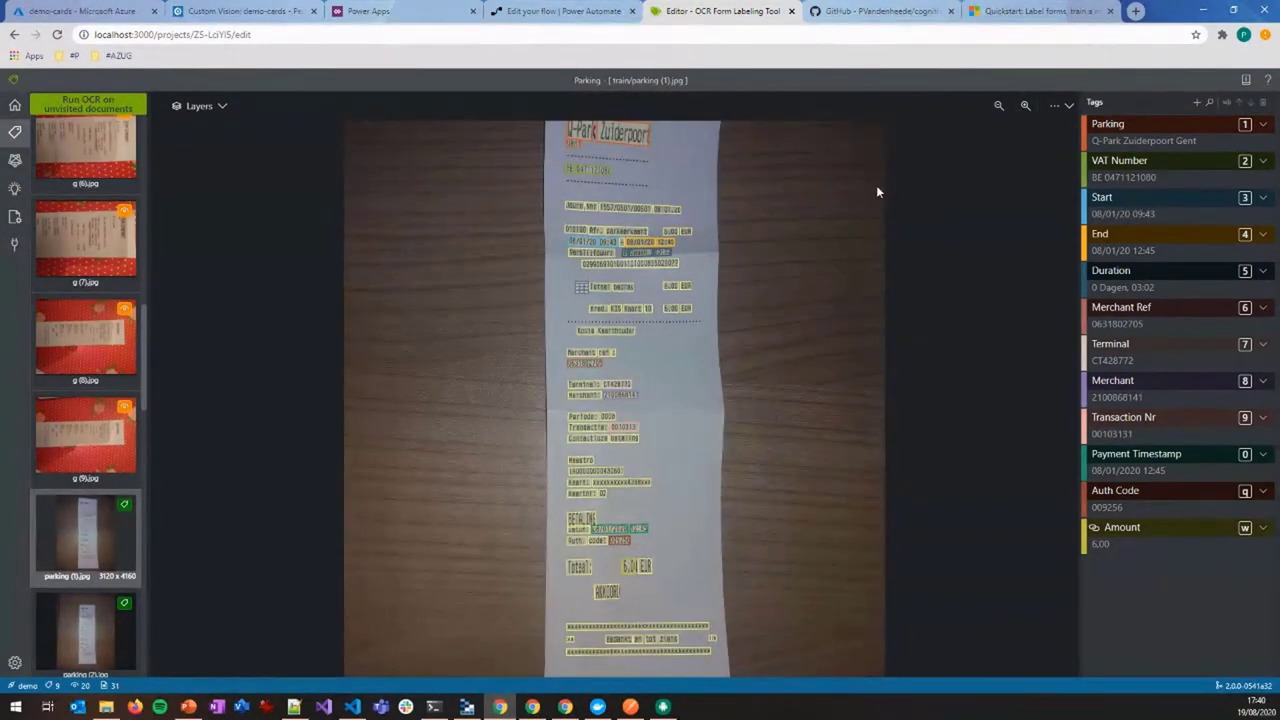
left_click_drag(786, 291, 773, 328)
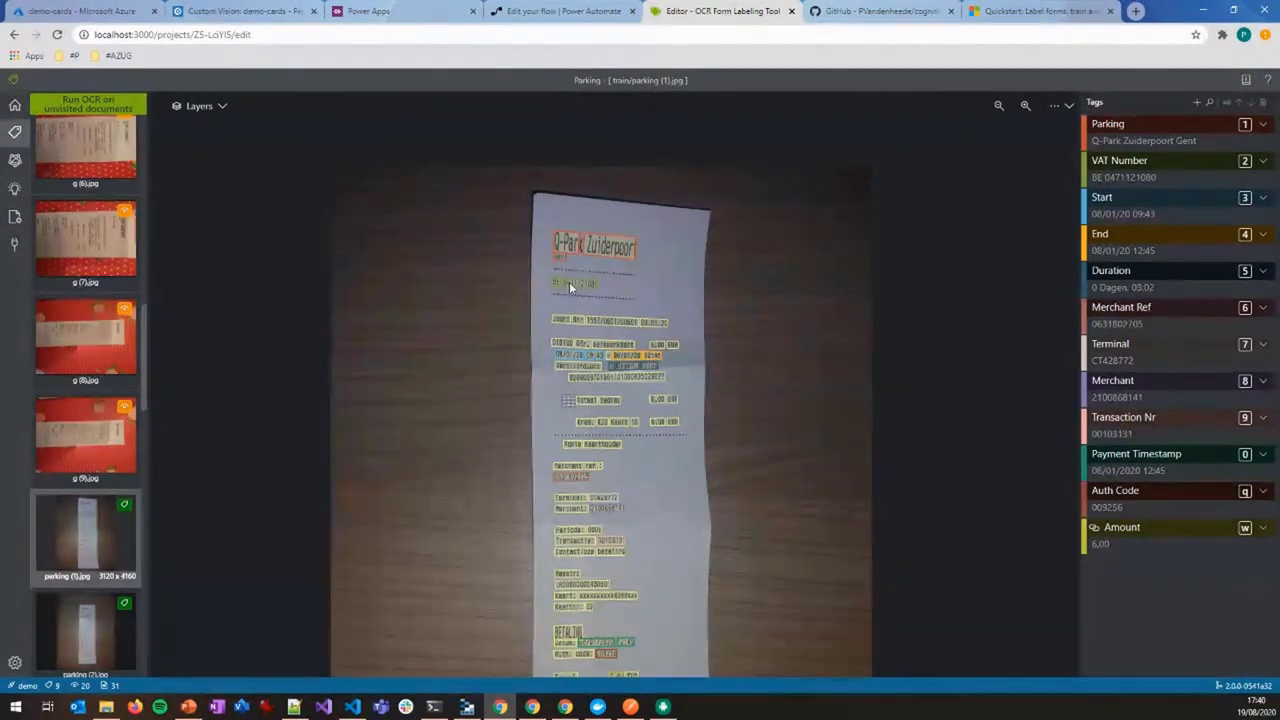
left_click(108, 370)
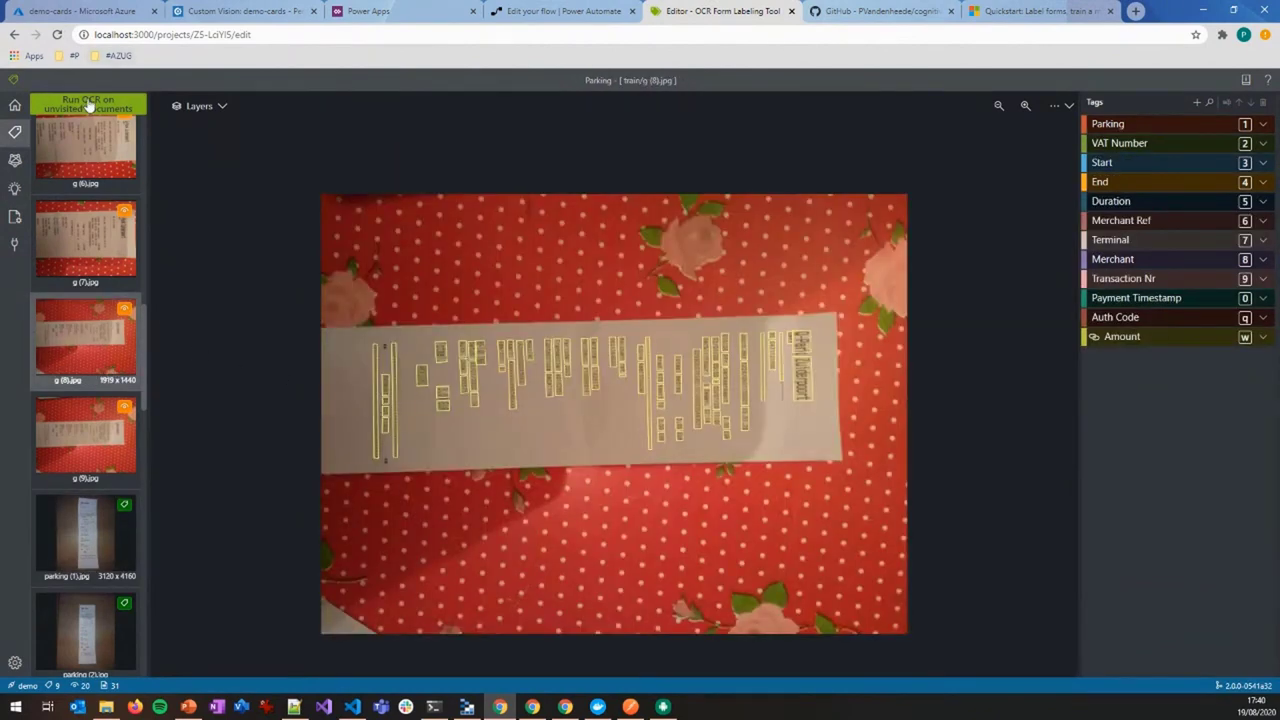
left_click(801, 344)
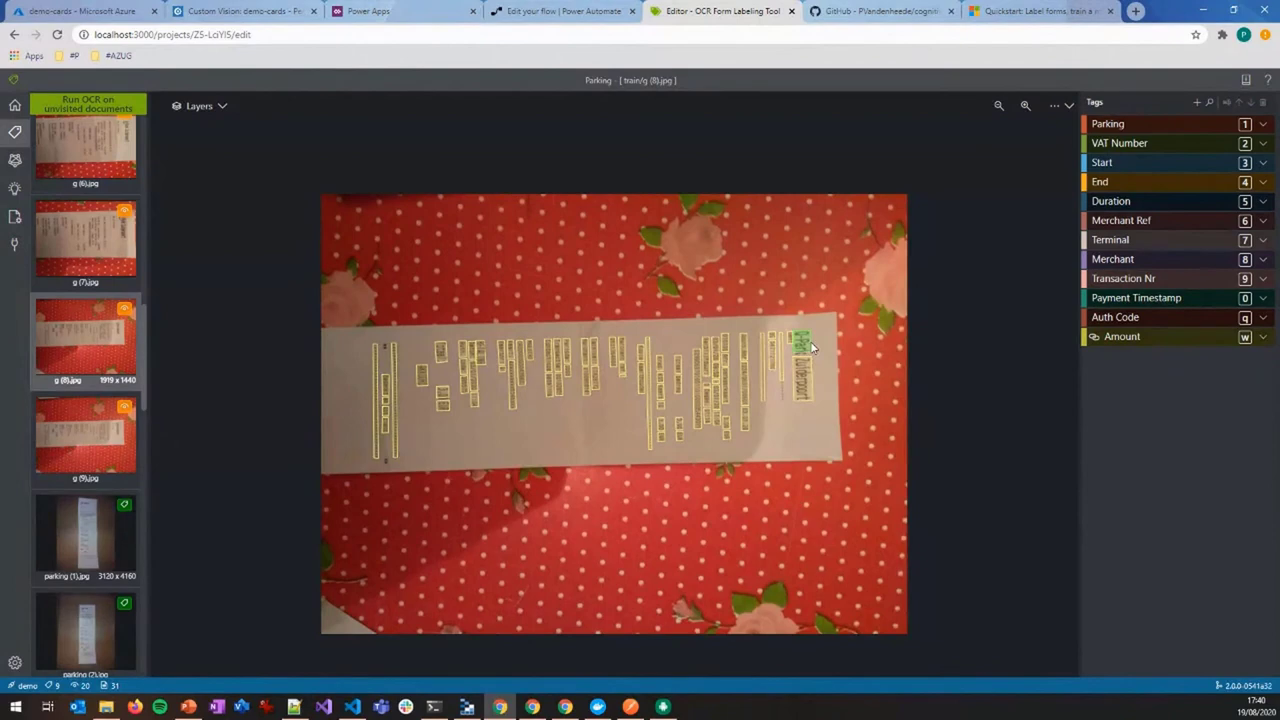
Open rg (1).jpg and assign the heading text "Q-Park Zuiderpoort Gent" to the Parking tag.
scroll(74, 397, "down", 7)
left_click(78, 399)
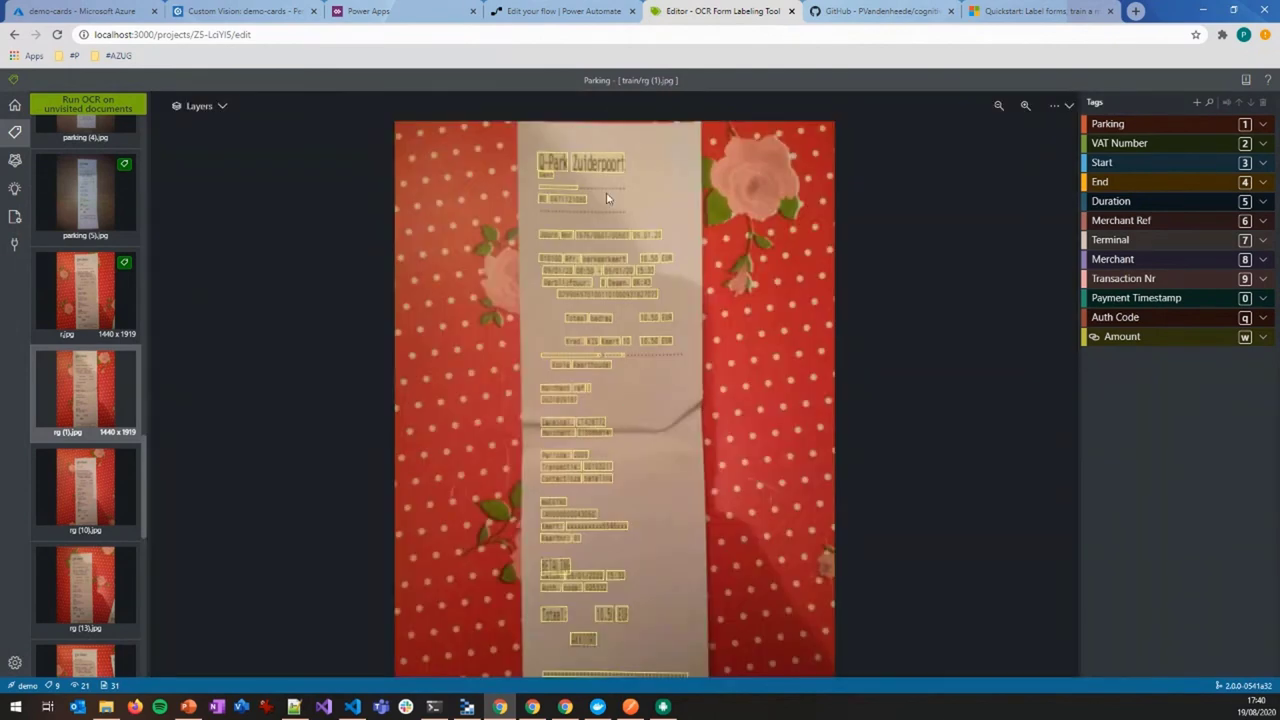
left_click_drag(557, 167, 578, 162)
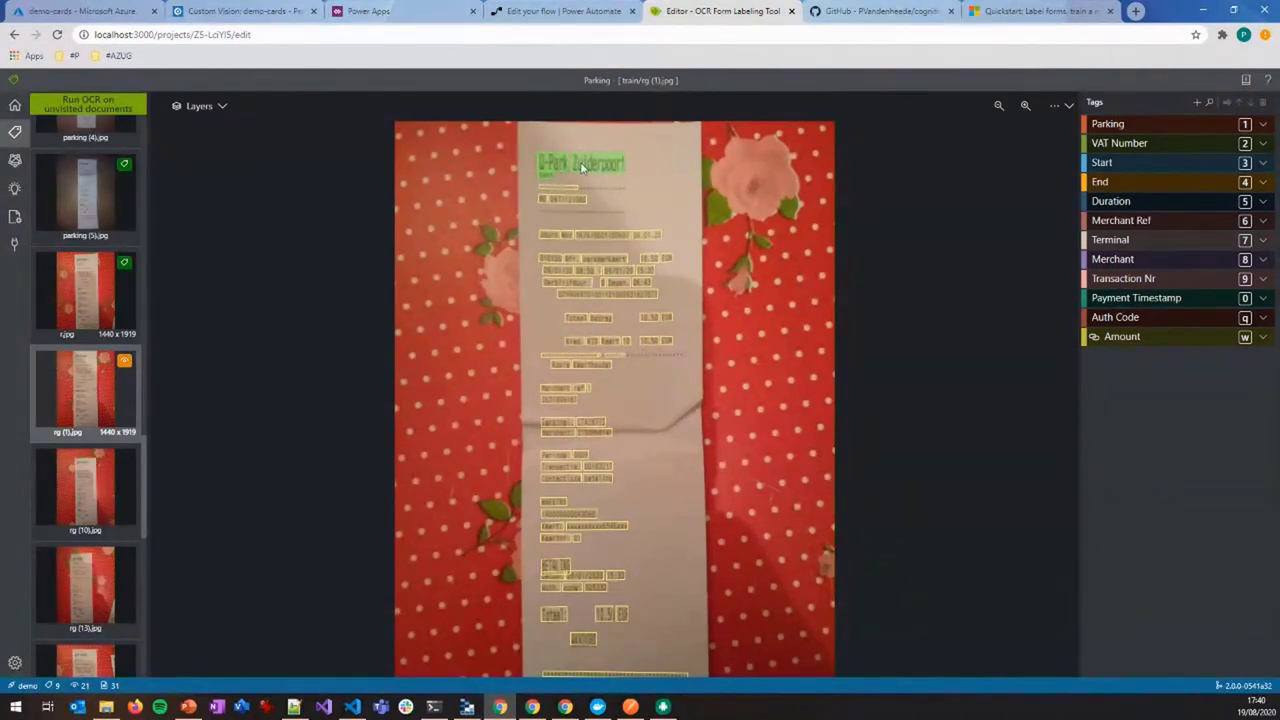
left_click(1108, 125)
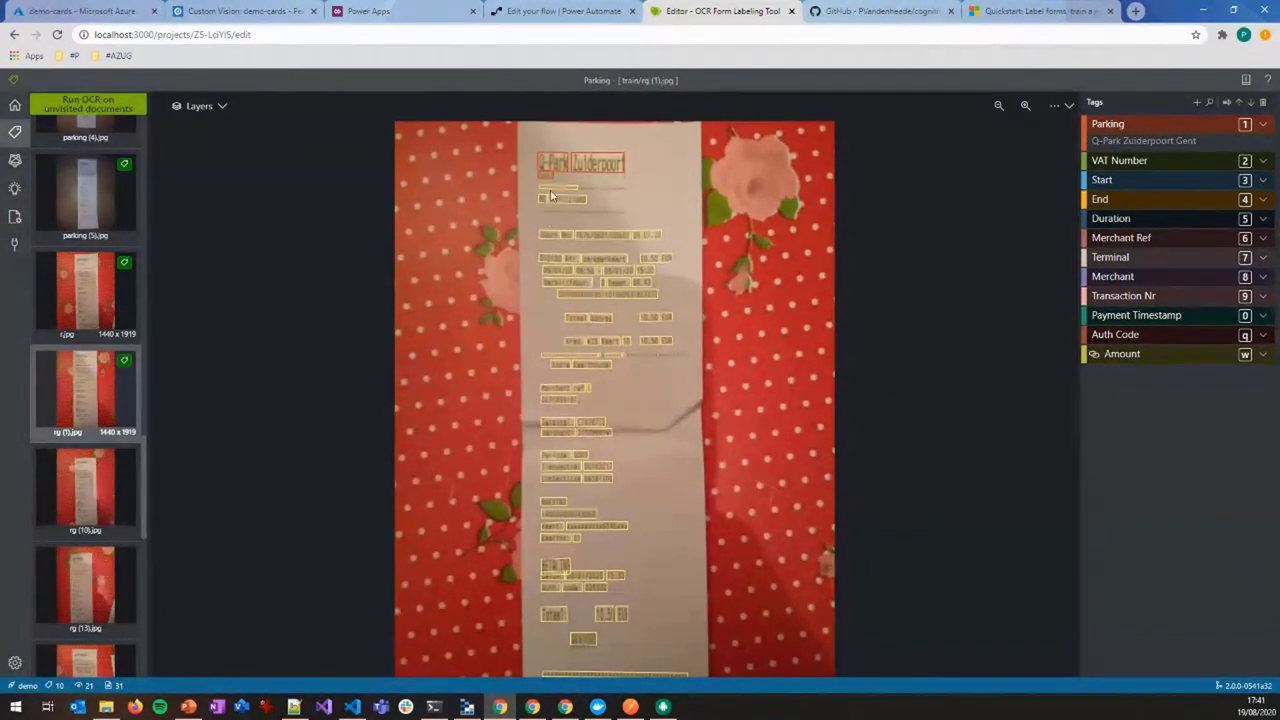
Assign the VAT number line below the receipt heading to the VAT Number tag.
left_click(1025, 105)
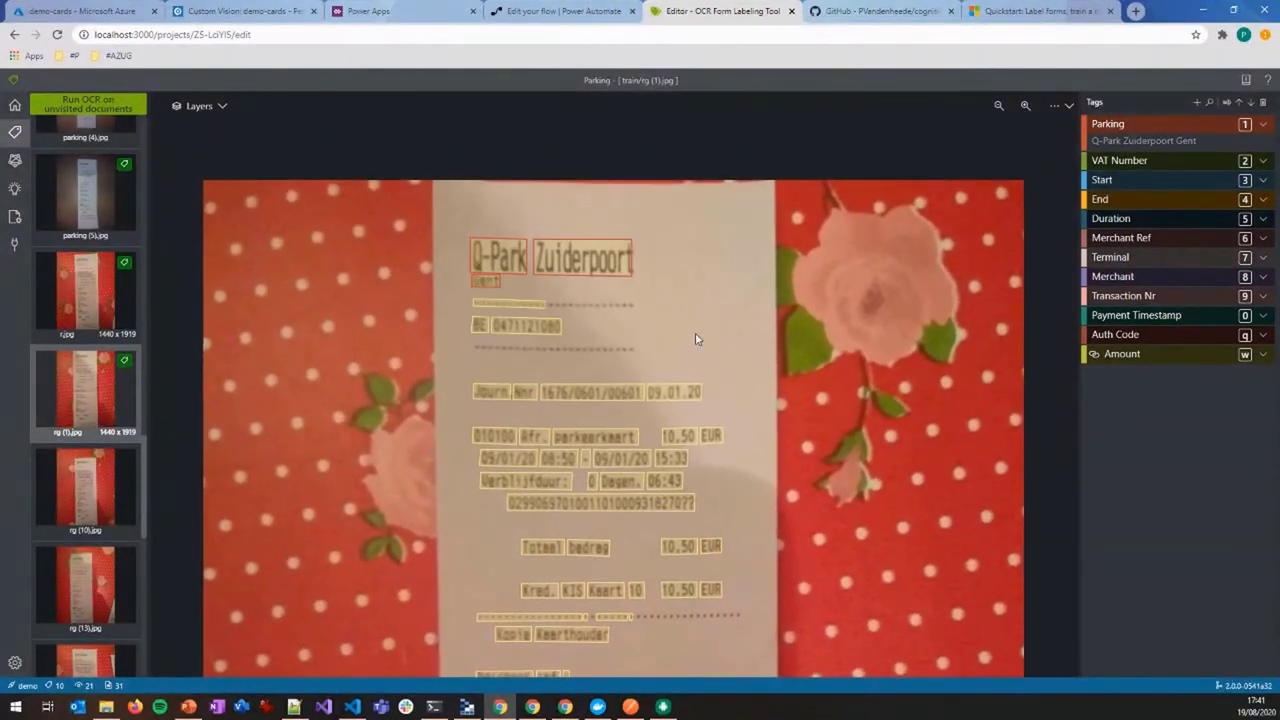
left_click(487, 333)
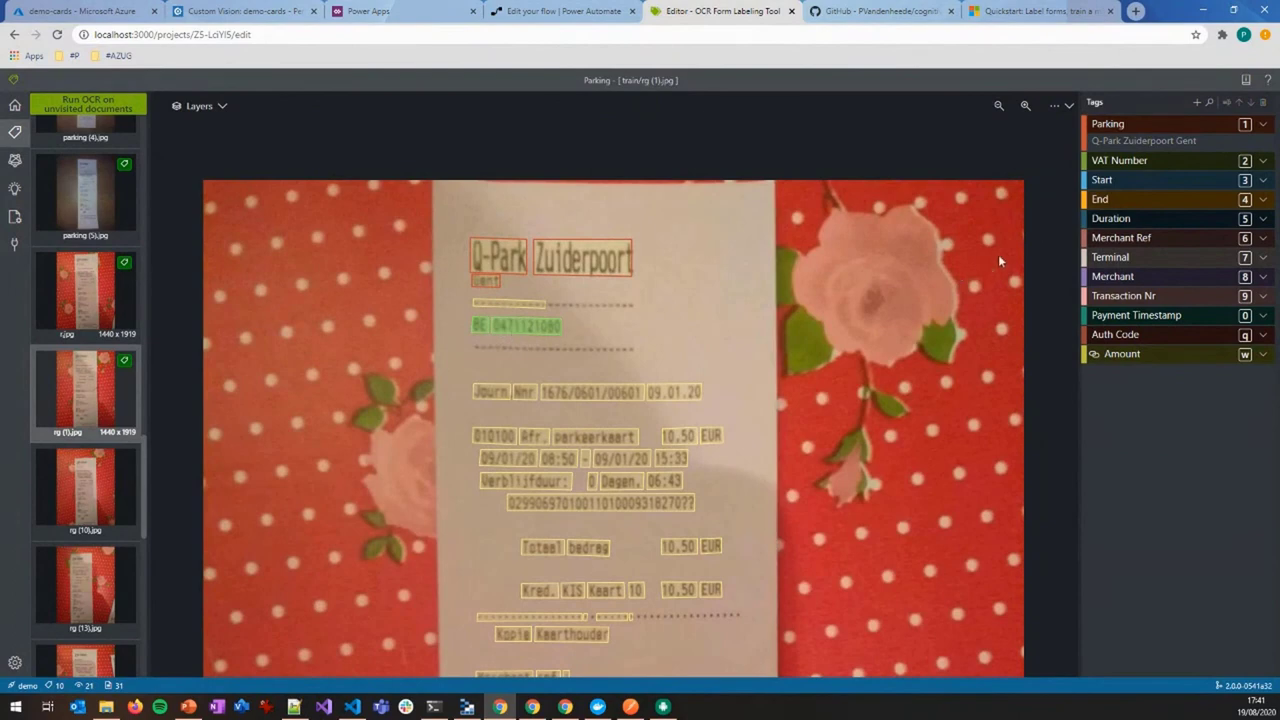
left_click(1106, 164)
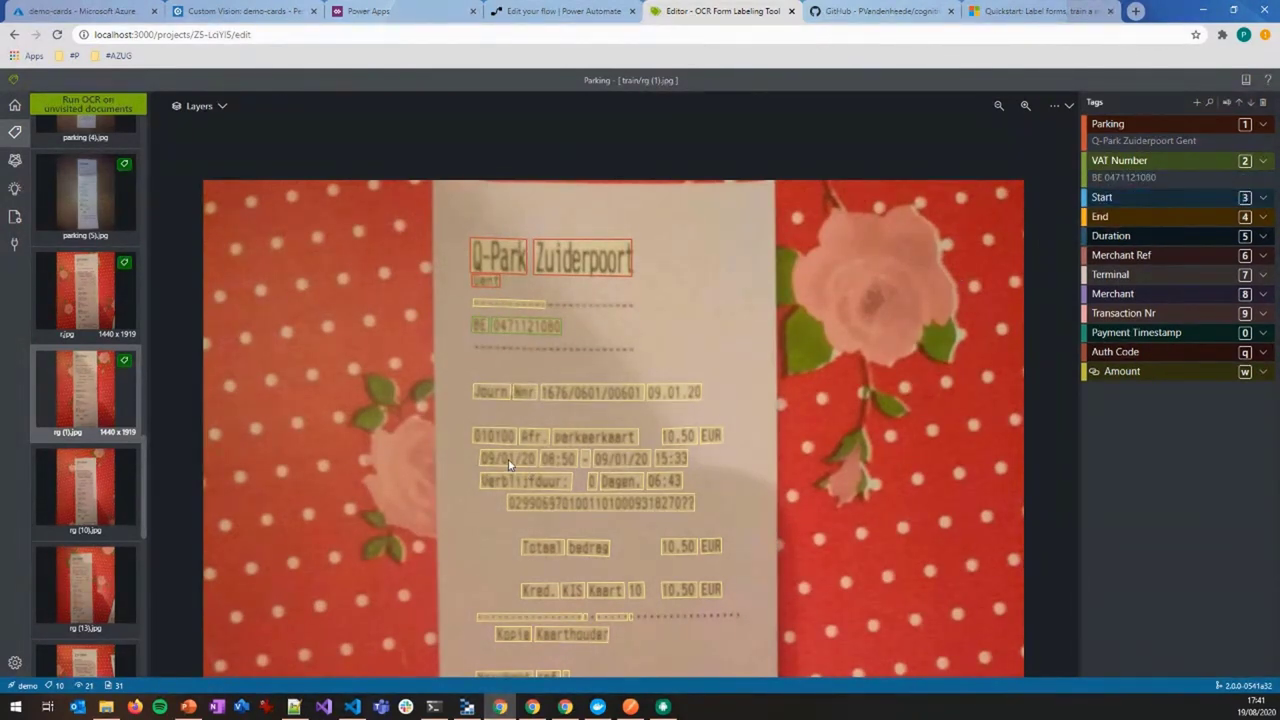
Tag "09/01/20 08:50" as Start and "09/01/20 15:33" as End on the receipt.
left_click_drag(508, 463, 568, 462)
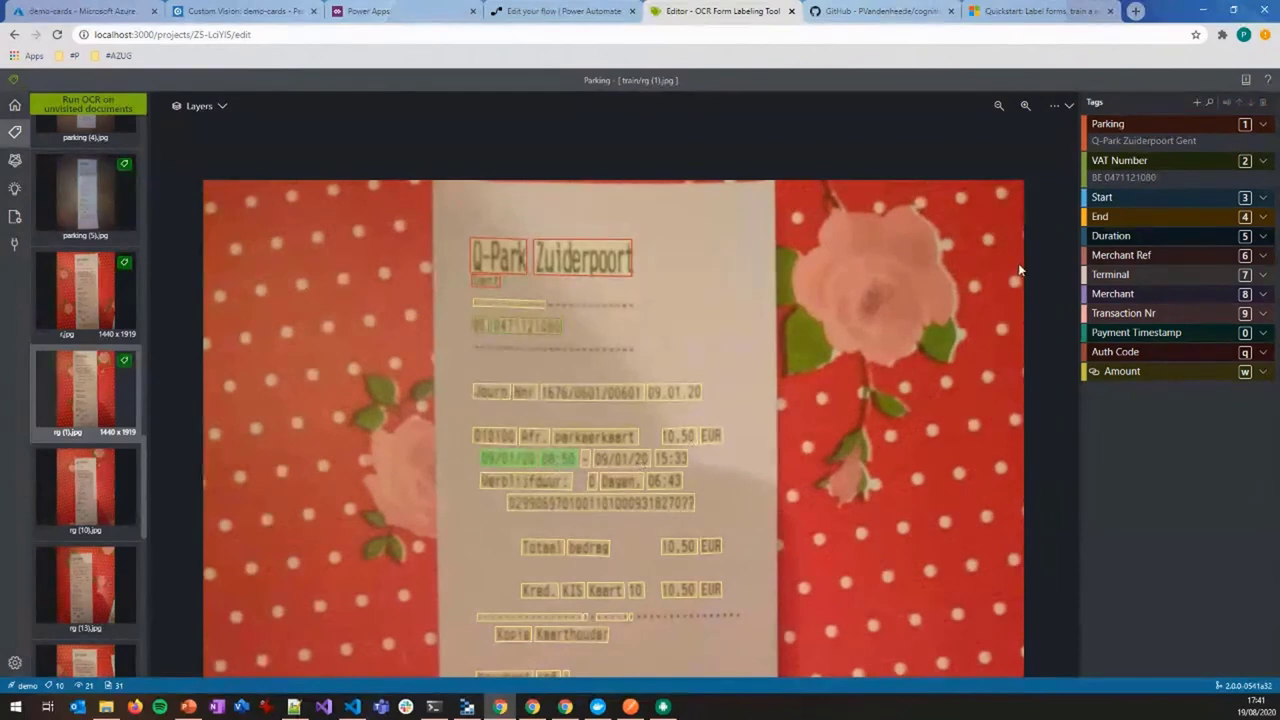
left_click(1102, 198)
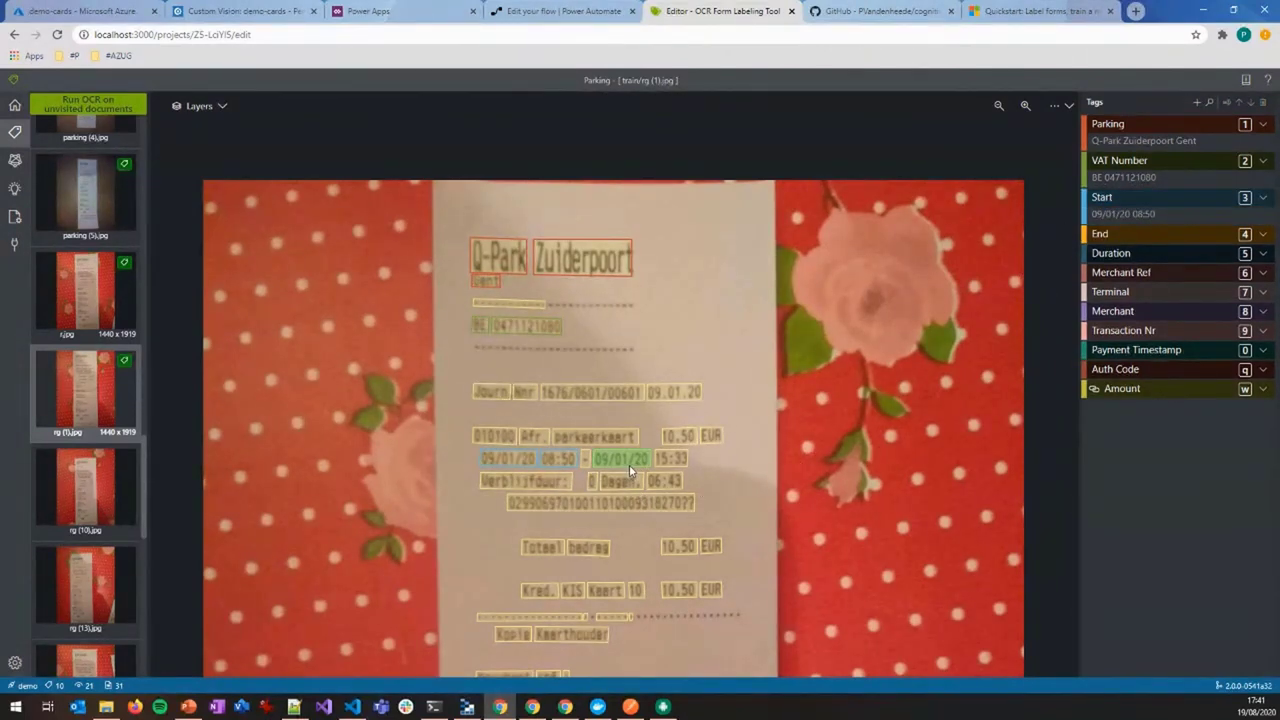
left_click_drag(629, 464, 684, 459)
left_click(1100, 235)
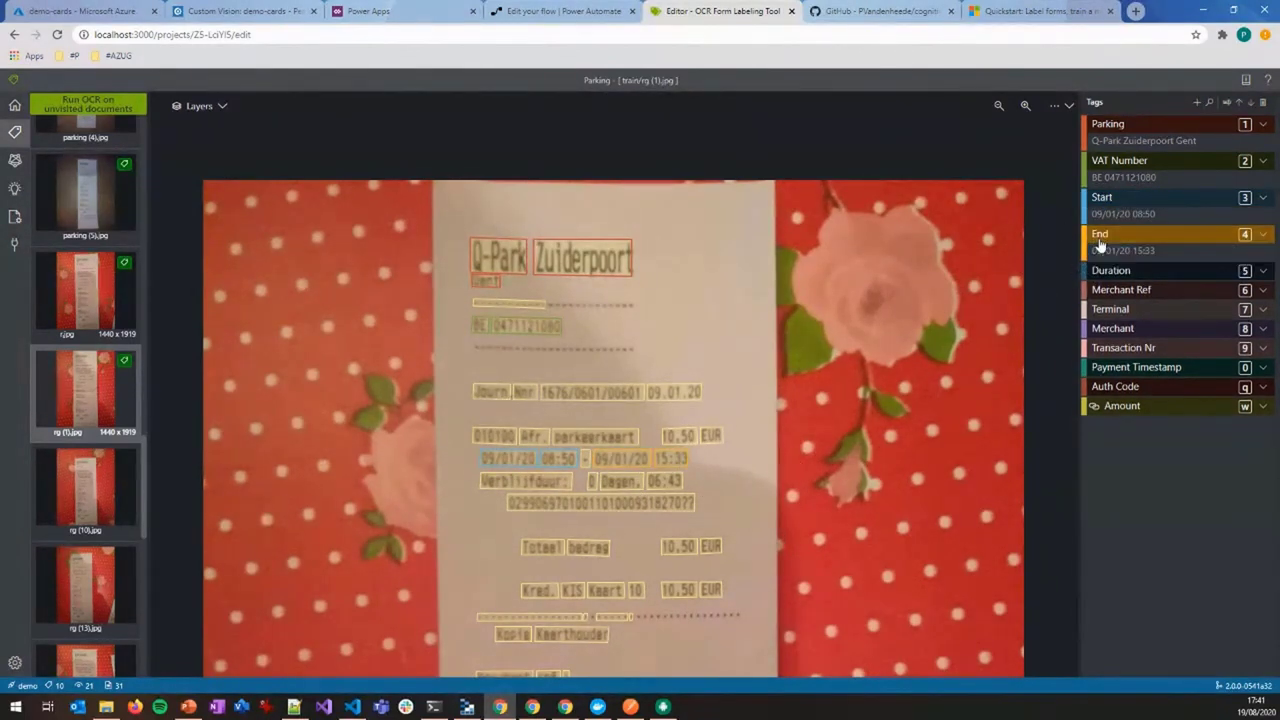
View the whole tagged receipt, and open the Parking project's training page to review the model's estimated accuracy per tag.
scroll(718, 480, "down", 3)
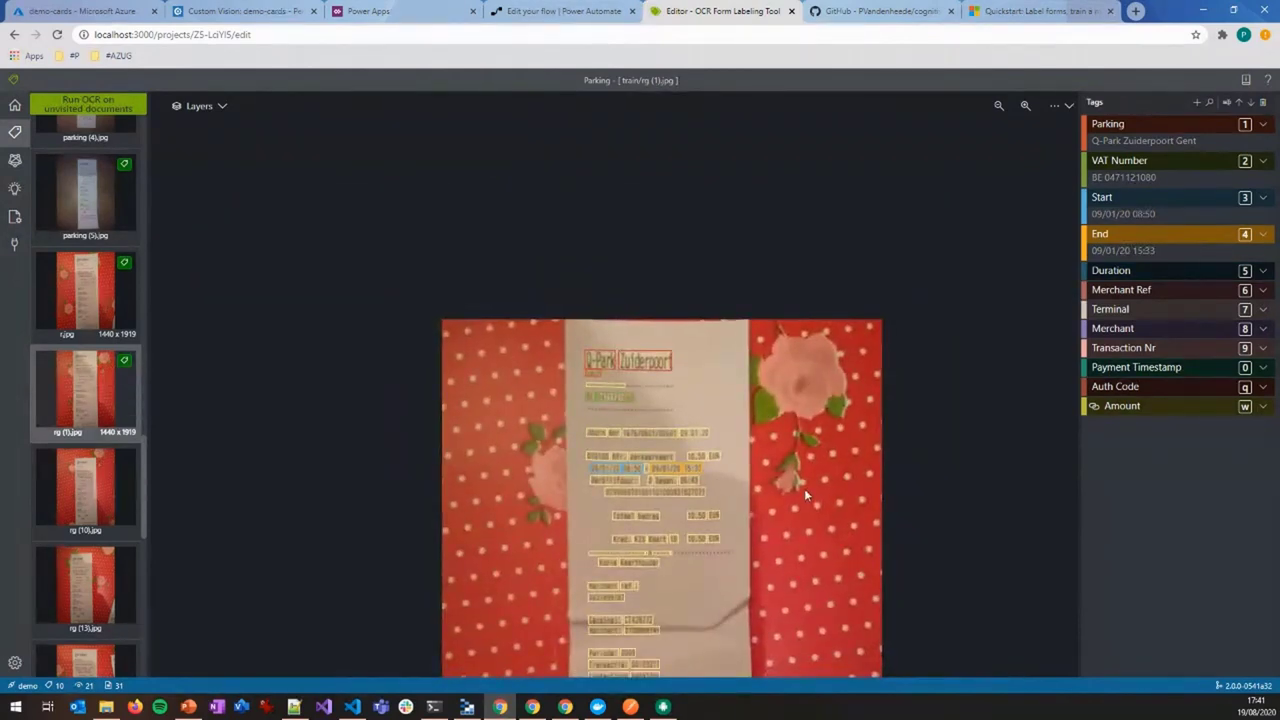
left_click_drag(804, 488, 761, 284)
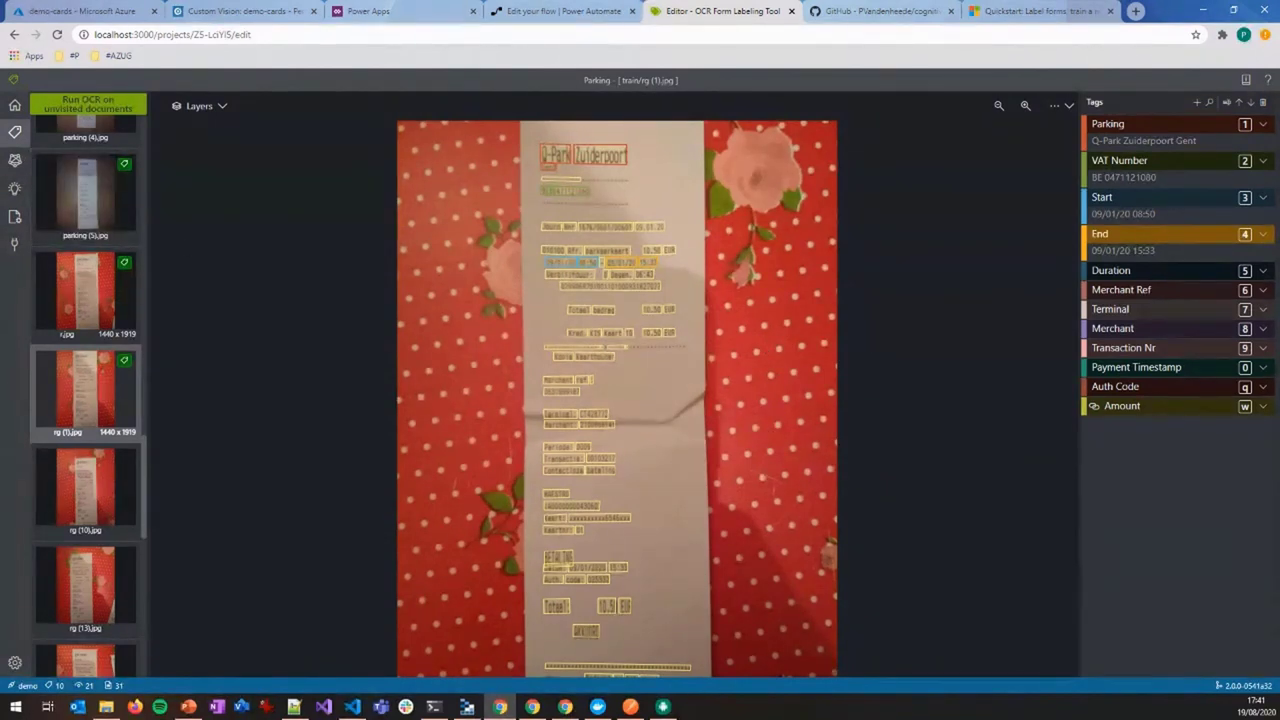
left_click(17, 159)
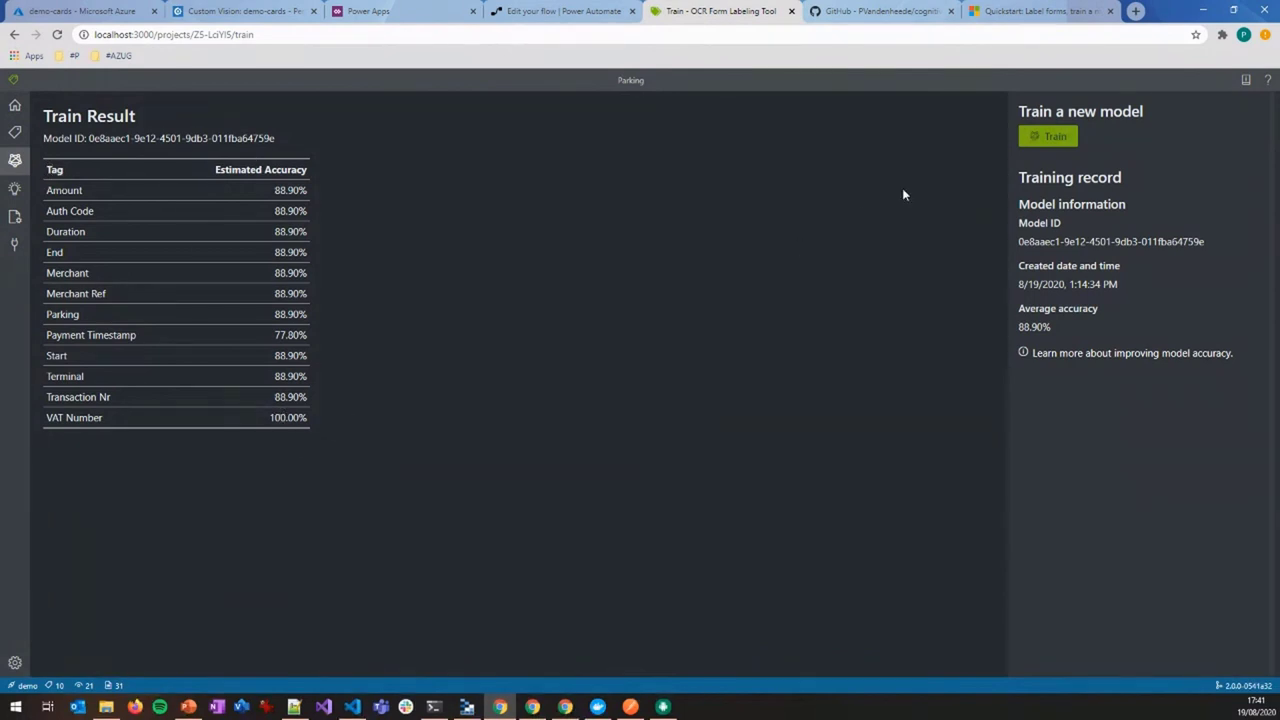
Highlight the Amount tag's estimated accuracy in the training result.
double_click(281, 190)
left_click(362, 305)
double_click(285, 190)
left_click(340, 272)
On the Parking project's prediction page, load the local file parking (6).jpg from the zuiderpoort test folder and run the analysis.
left_click(15, 188)
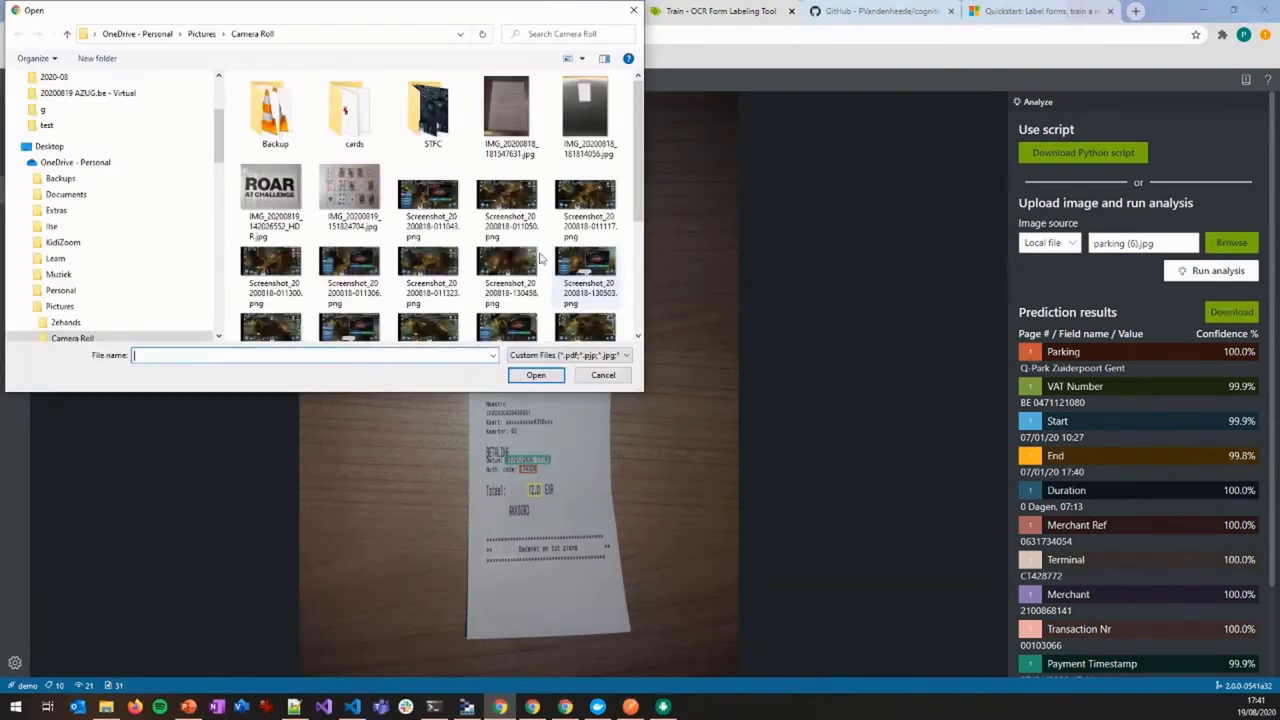
left_click(610, 375)
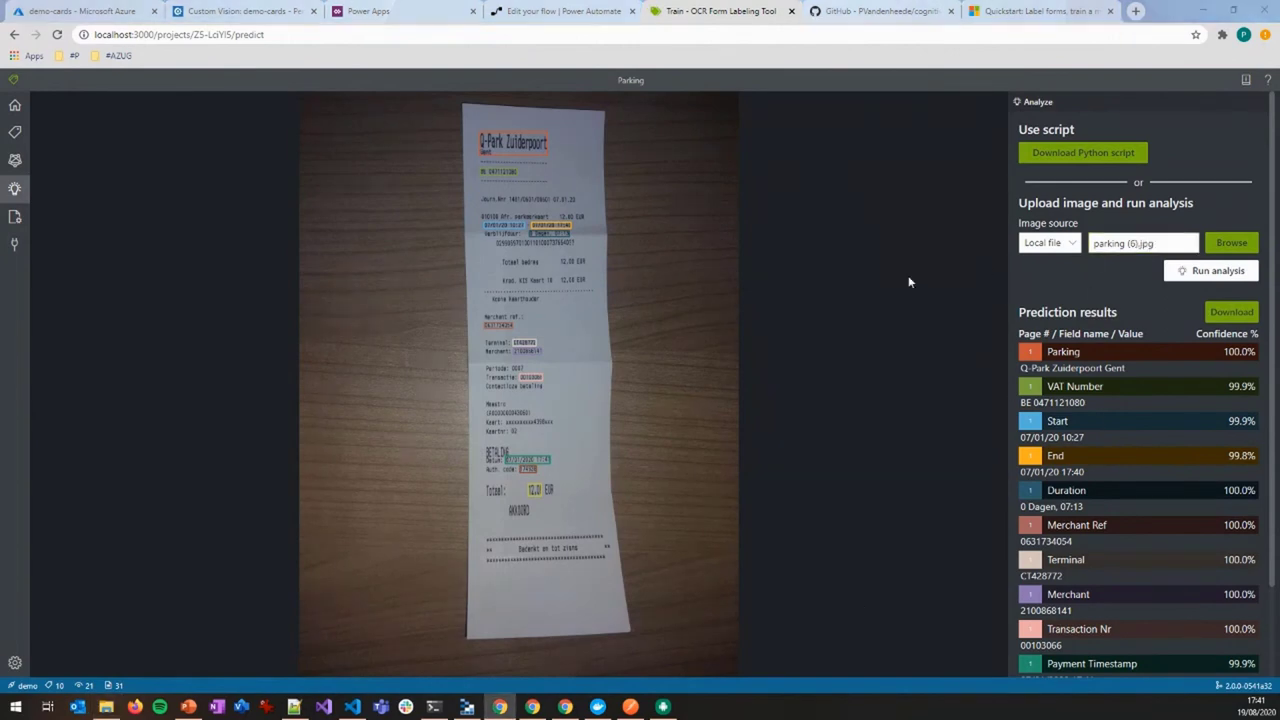
key("ctrl+v")
key("Return")
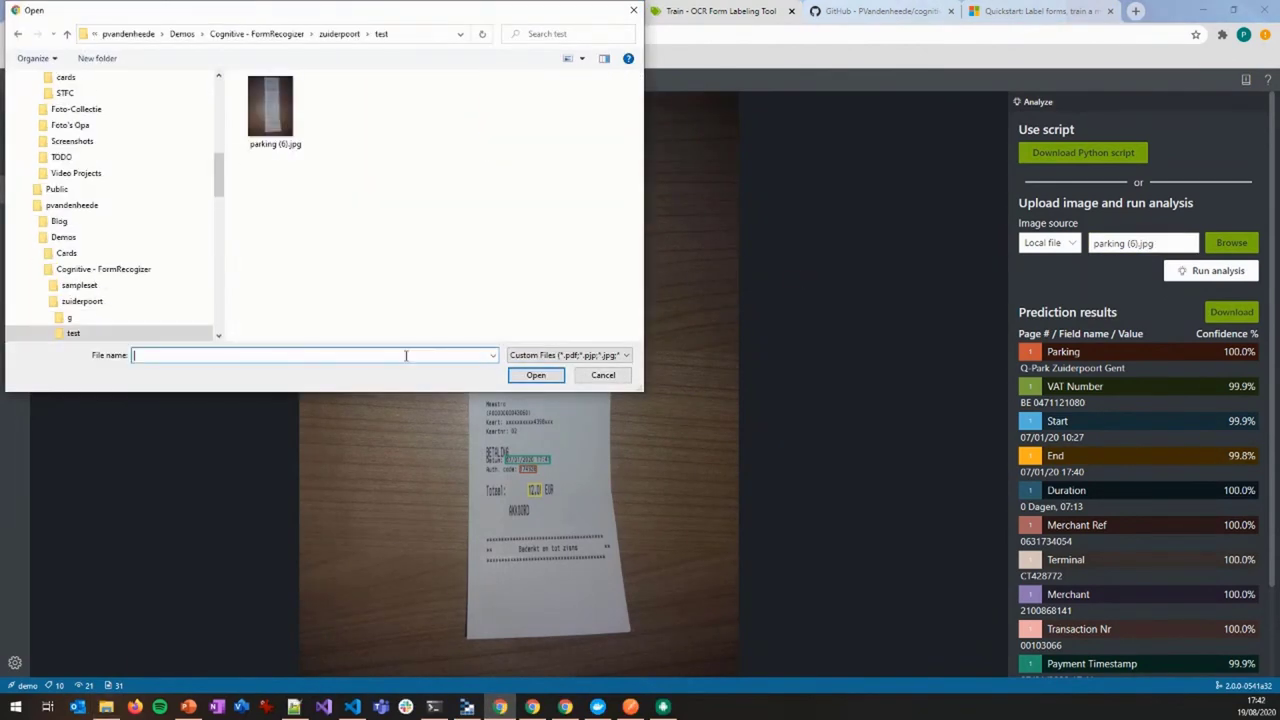
double_click(289, 129)
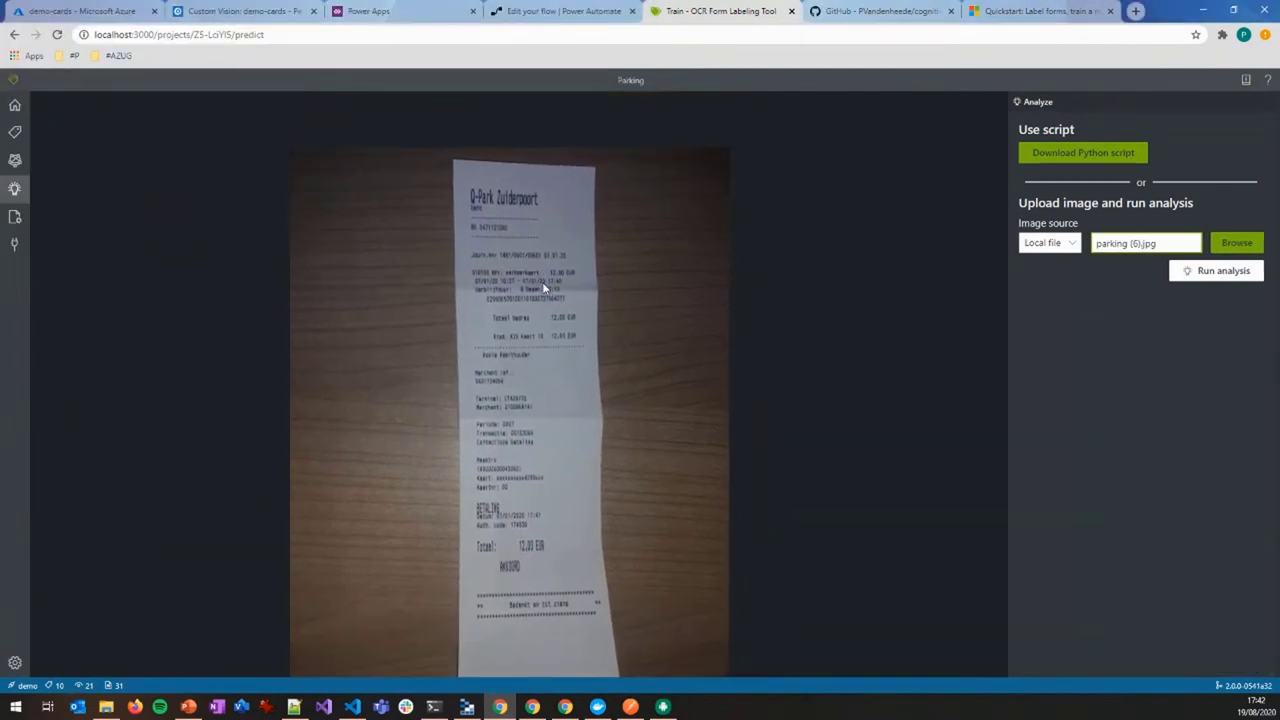
scroll(542, 285, "up", 3)
left_click_drag(542, 285, 593, 385)
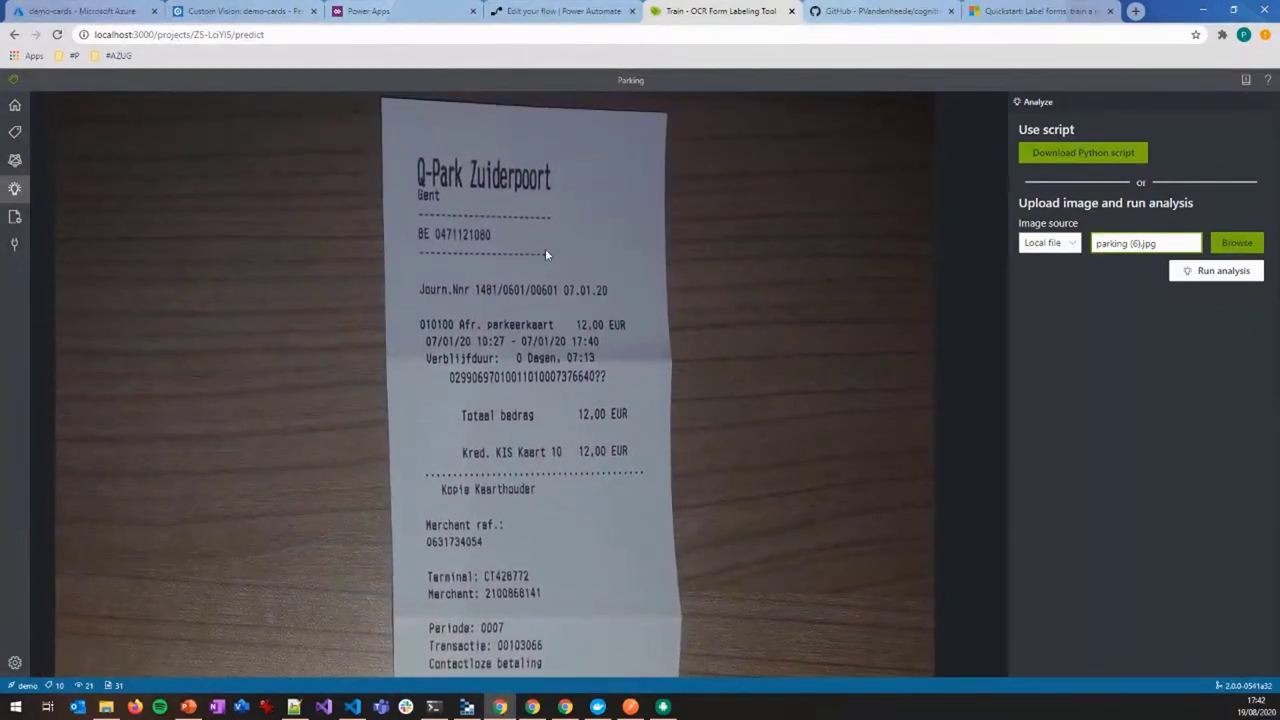
left_click(1222, 280)
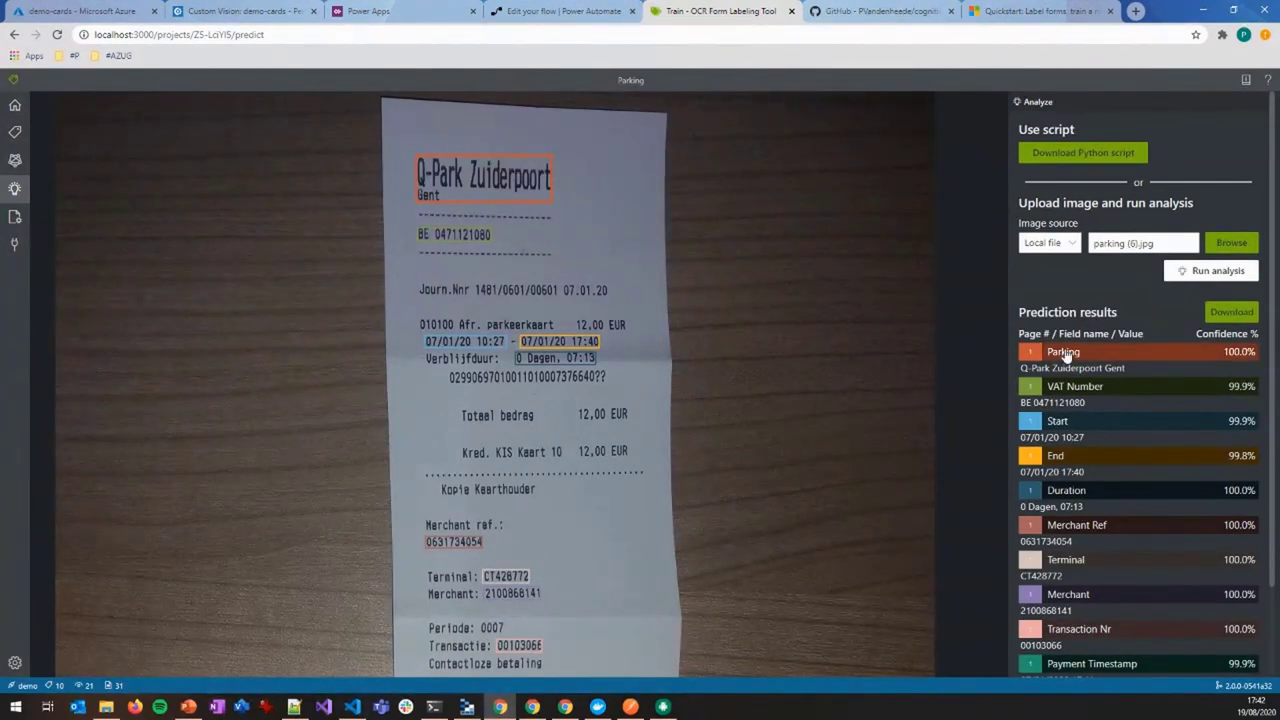
Compare the predicted fields, values and confidence percentages with the highlighted text from the heading down to the total on the receipt.
scroll(680, 395, "down", 3)
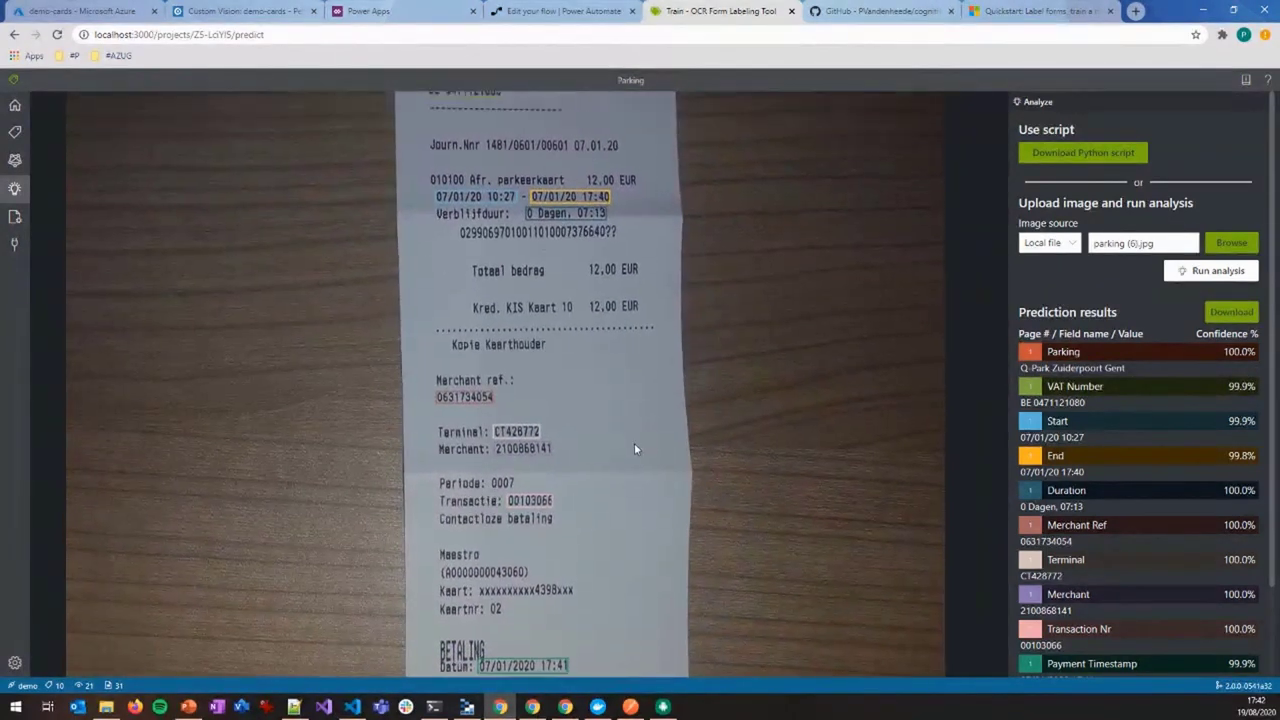
scroll(634, 451, "up", 3)
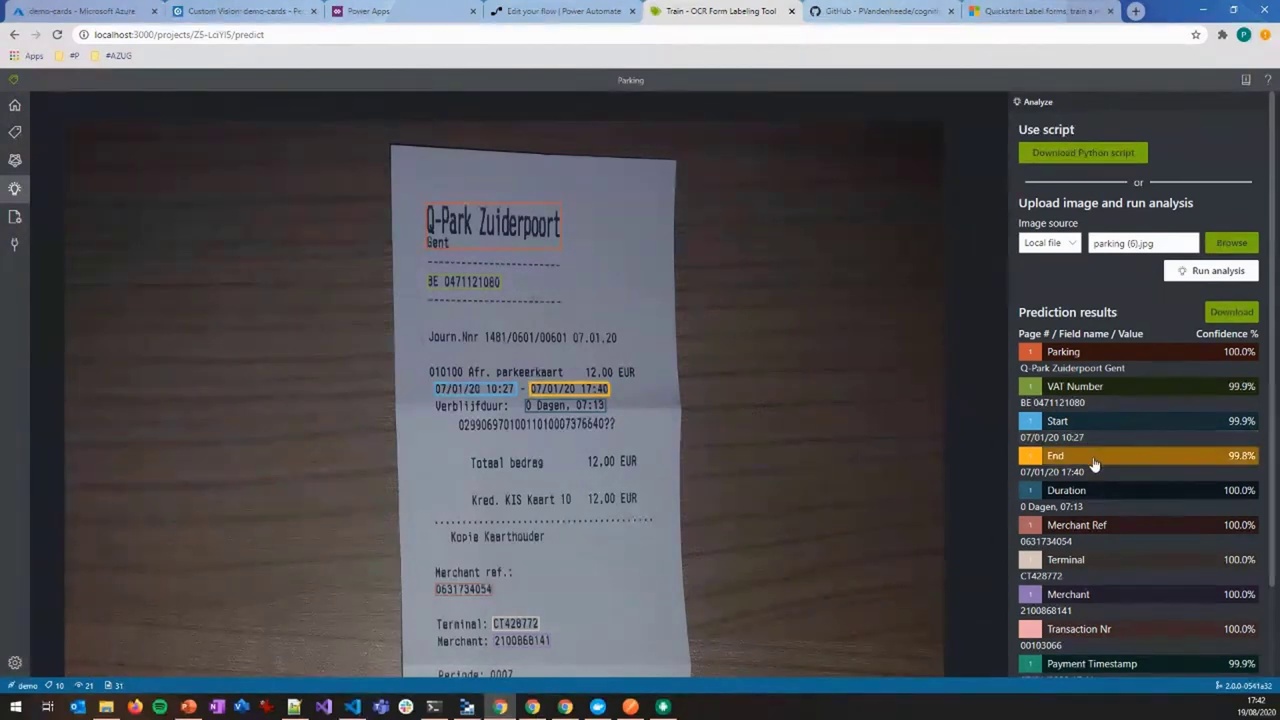
scroll(1085, 540, "down", 2)
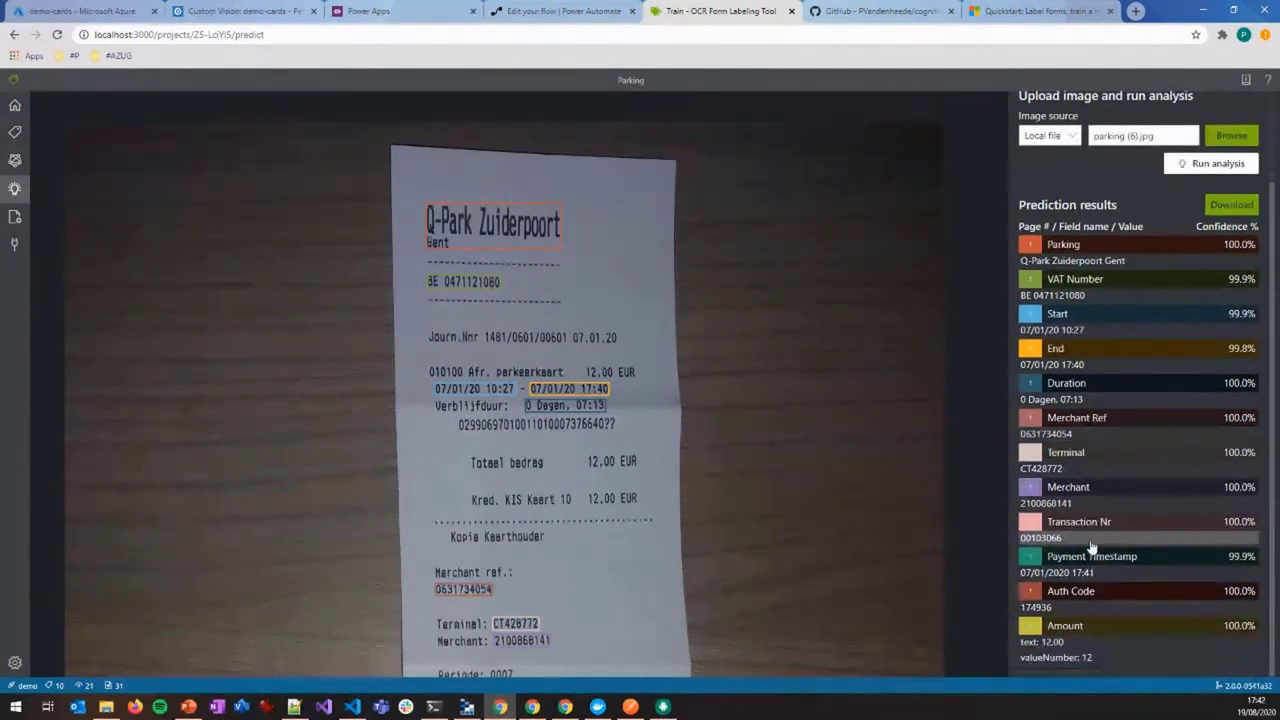
scroll(600, 540, "down", 3)
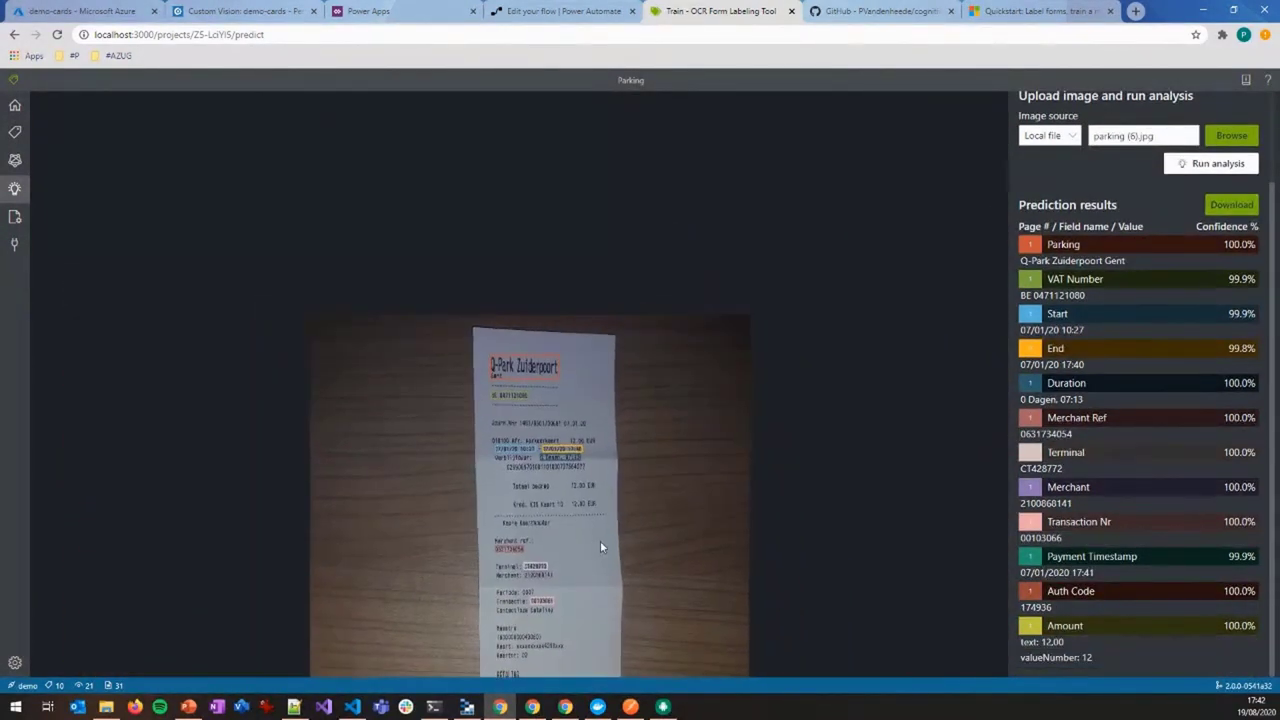
left_click_drag(600, 540, 606, 198)
scroll(621, 373, "up", 1)
scroll(621, 373, "up", 2)
left_click_drag(426, 363, 680, 391)
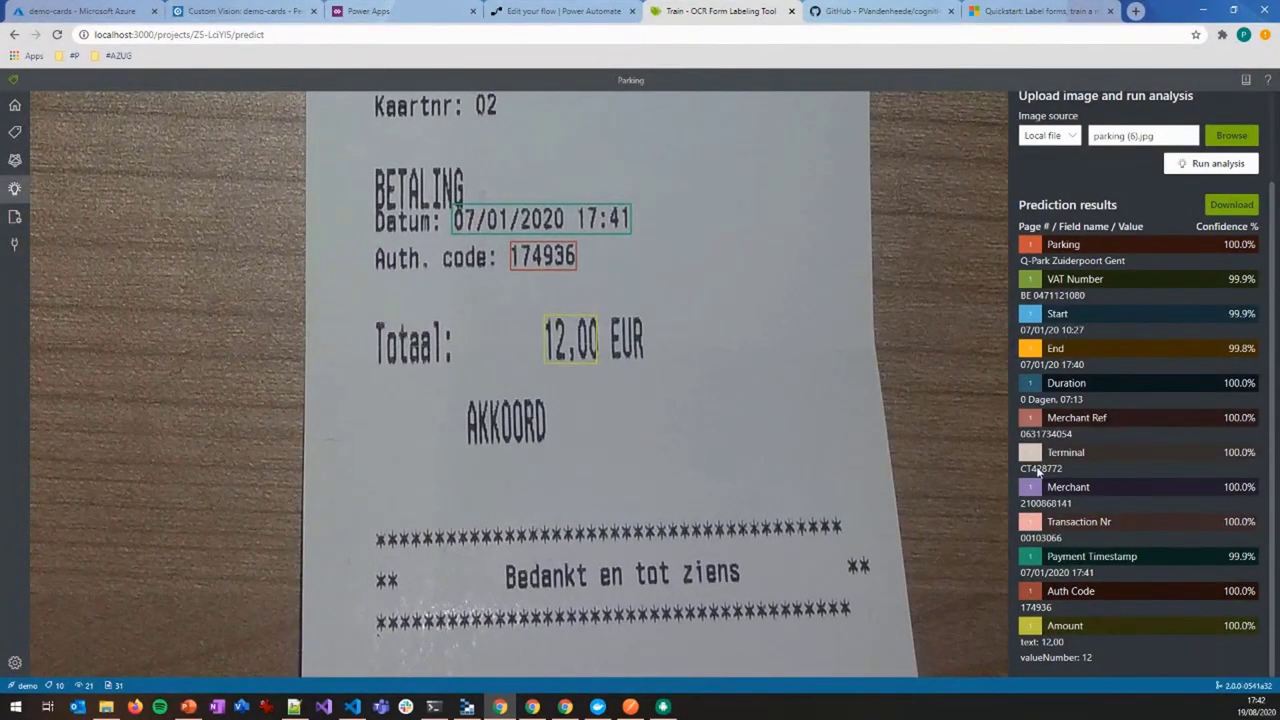
scroll(777, 330, "down", 4)
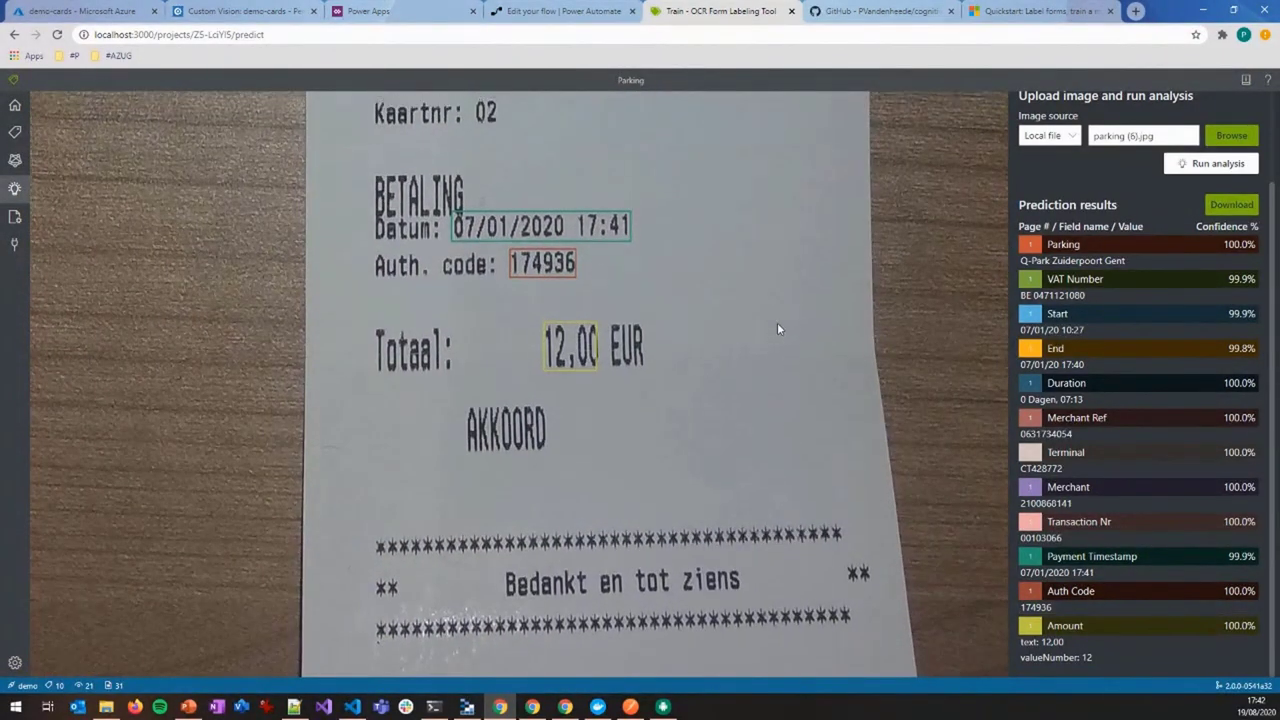
scroll(758, 383, "down", 3)
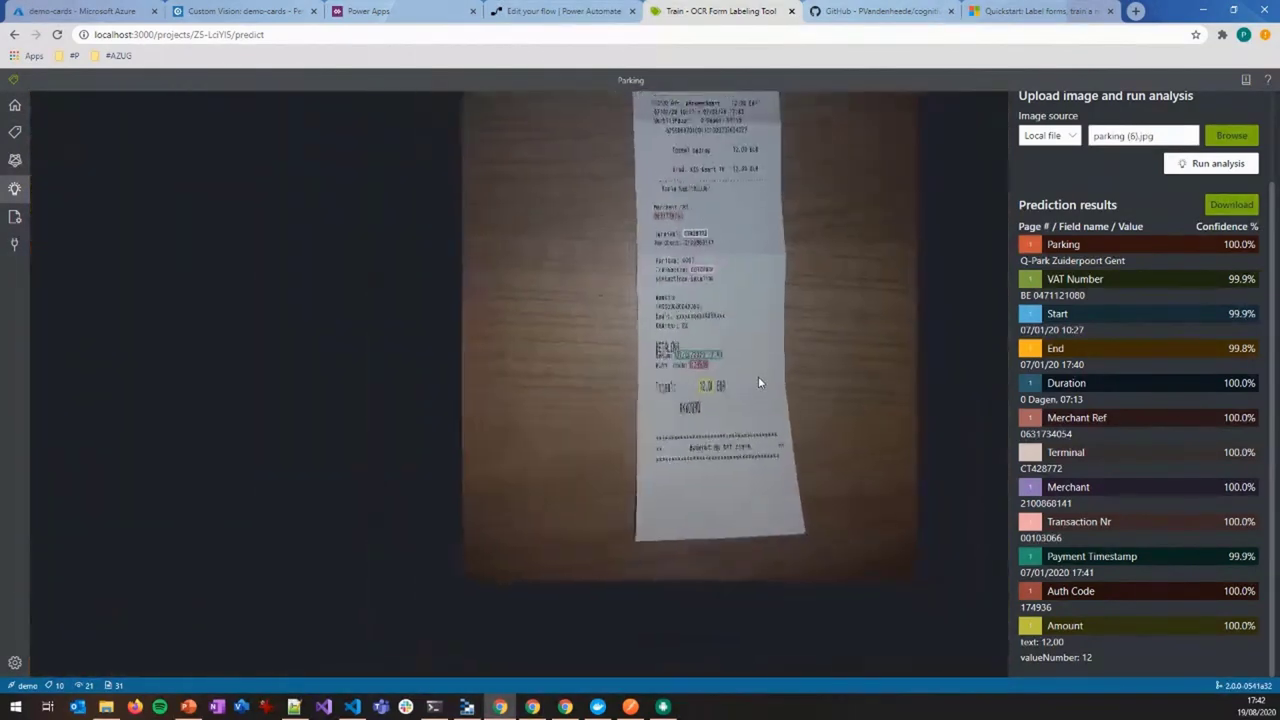
left_click_drag(758, 383, 660, 417)
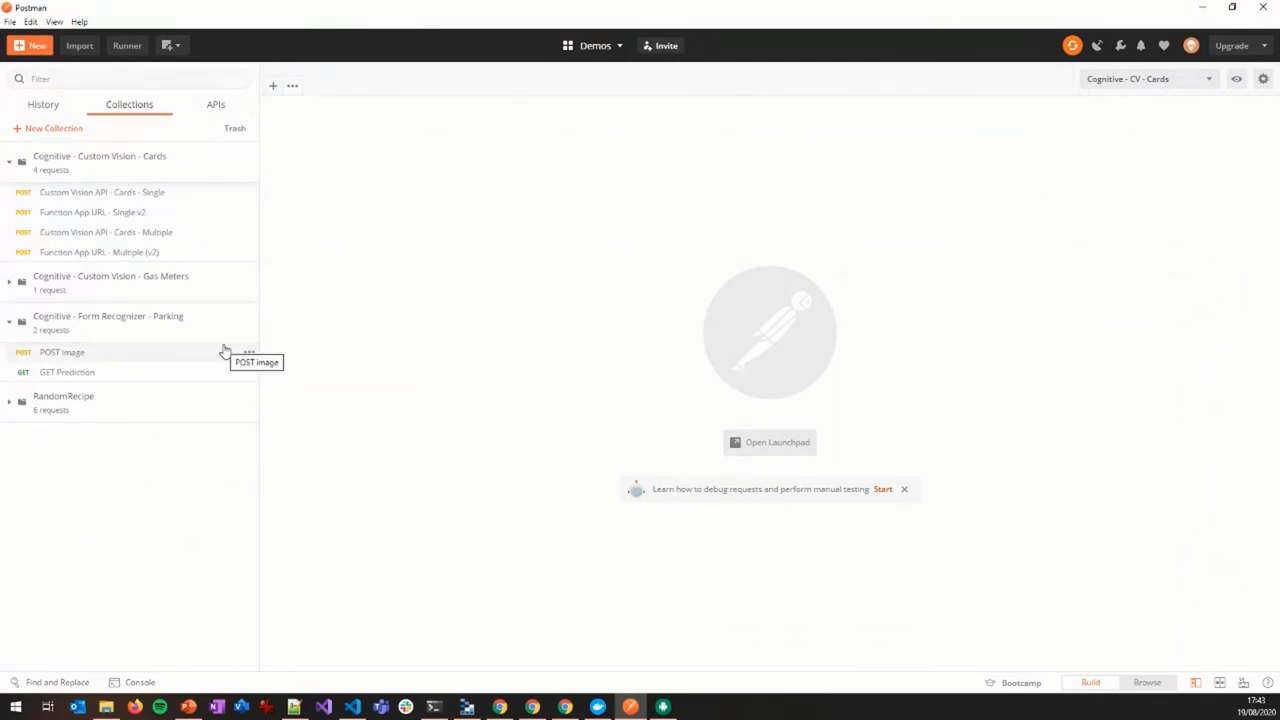
Switch to Postman and open the POST image request to review the model ID in its URL, its headers and its binary body file.
left_click(64, 358)
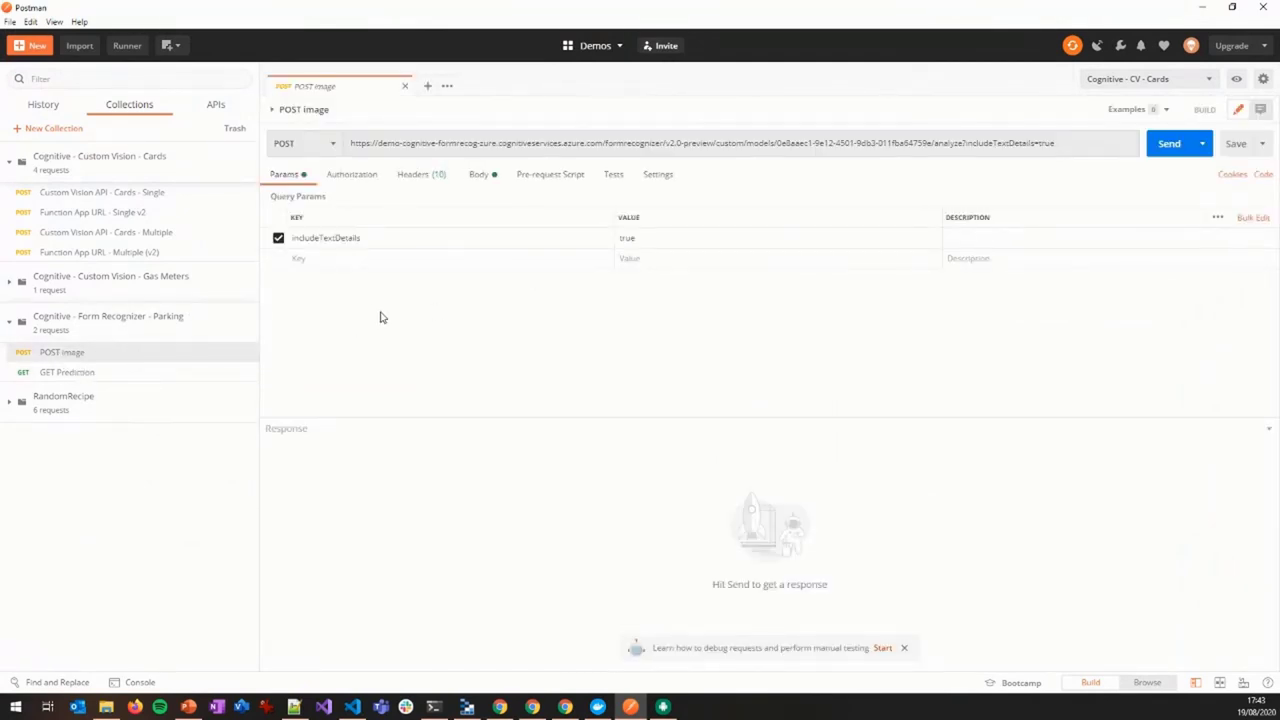
left_click(409, 180)
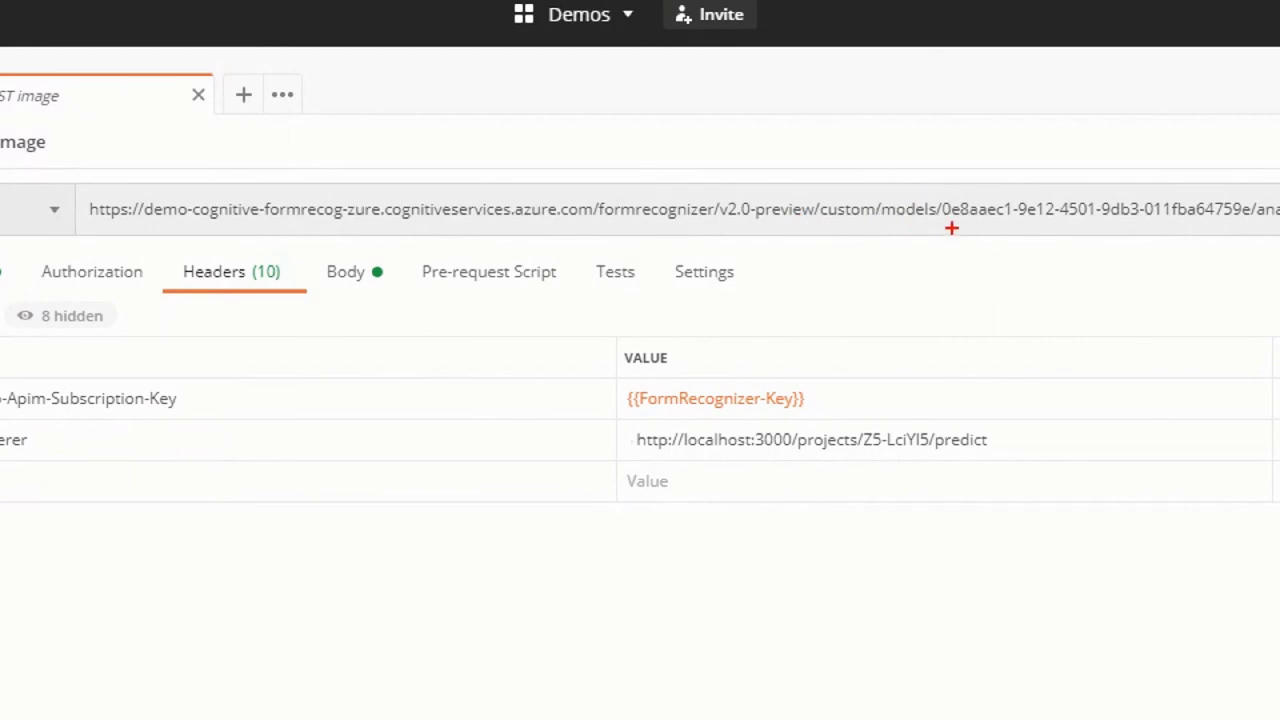
left_click_drag(944, 228, 1252, 234)
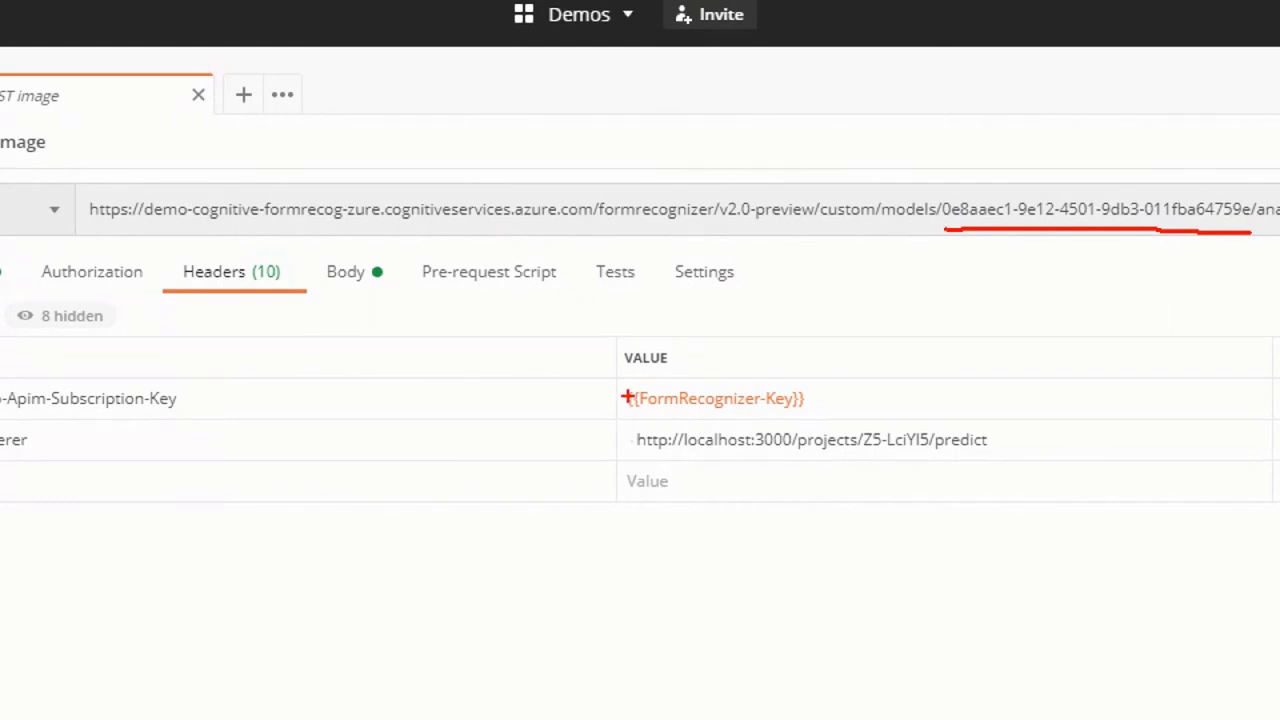
left_click_drag(625, 422, 838, 422)
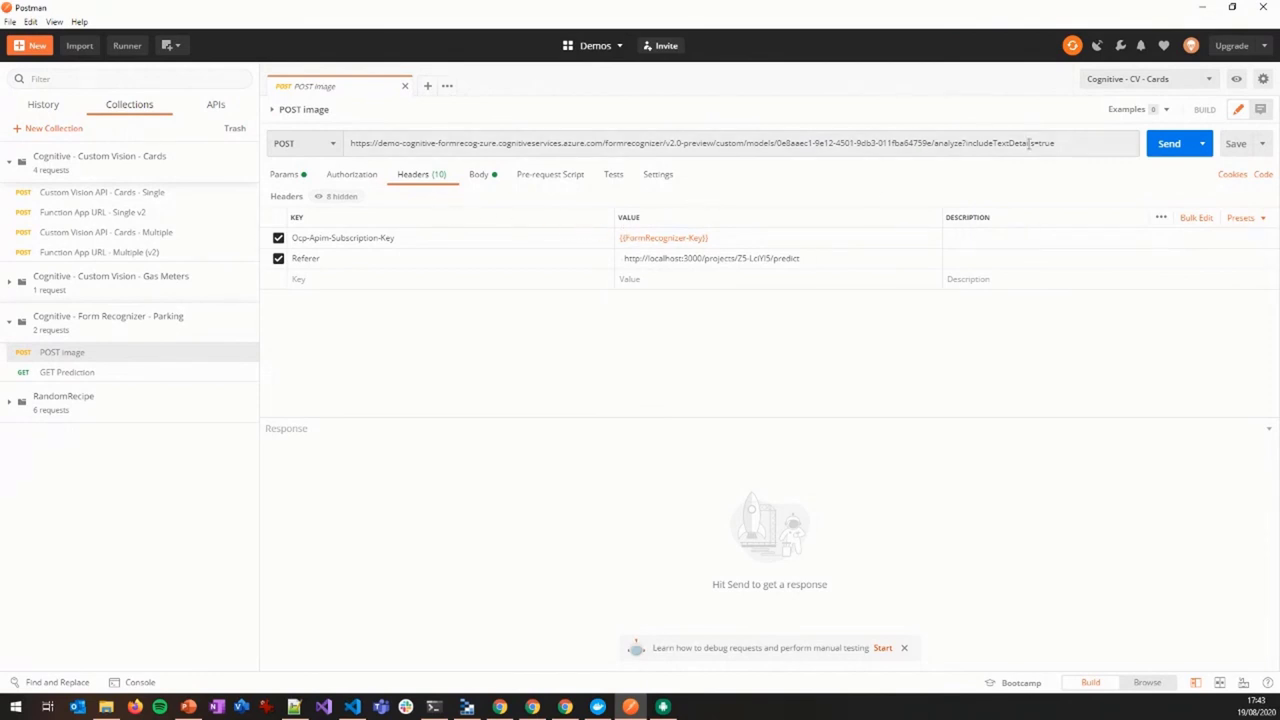
left_click(479, 174)
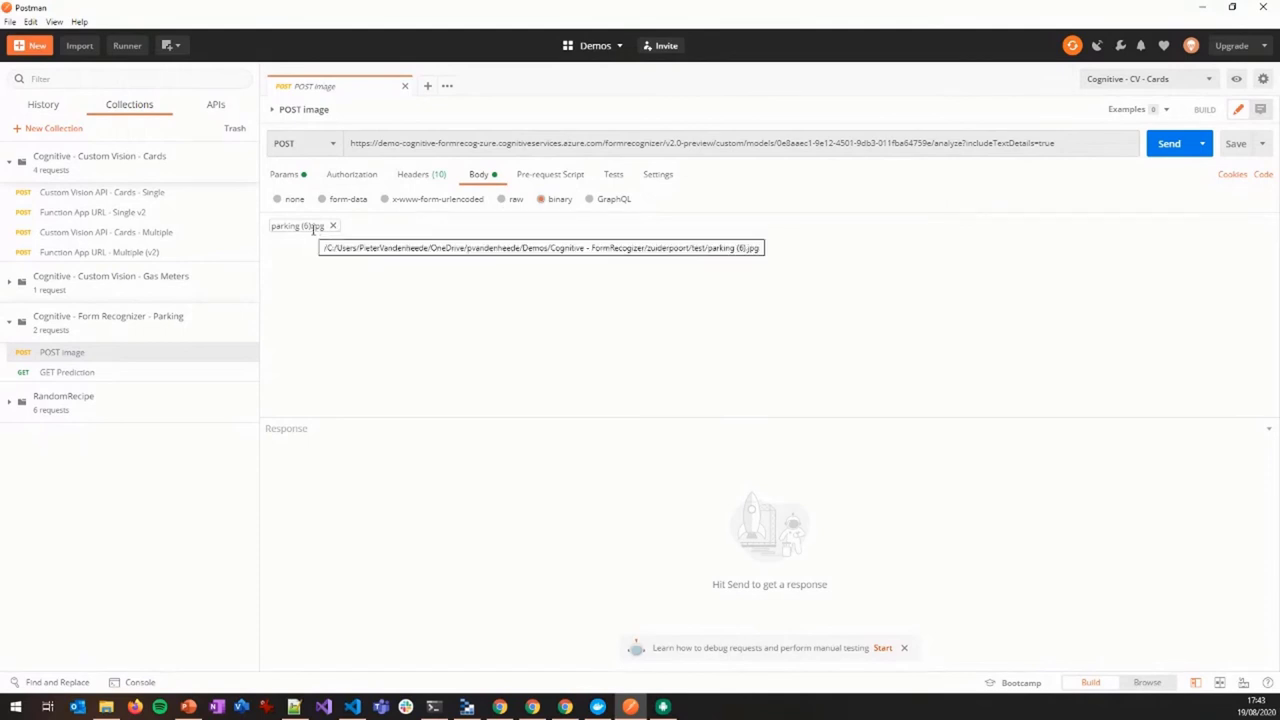
Send the POST image request and select the Operation-Location URL in the response headers.
left_click(1165, 150)
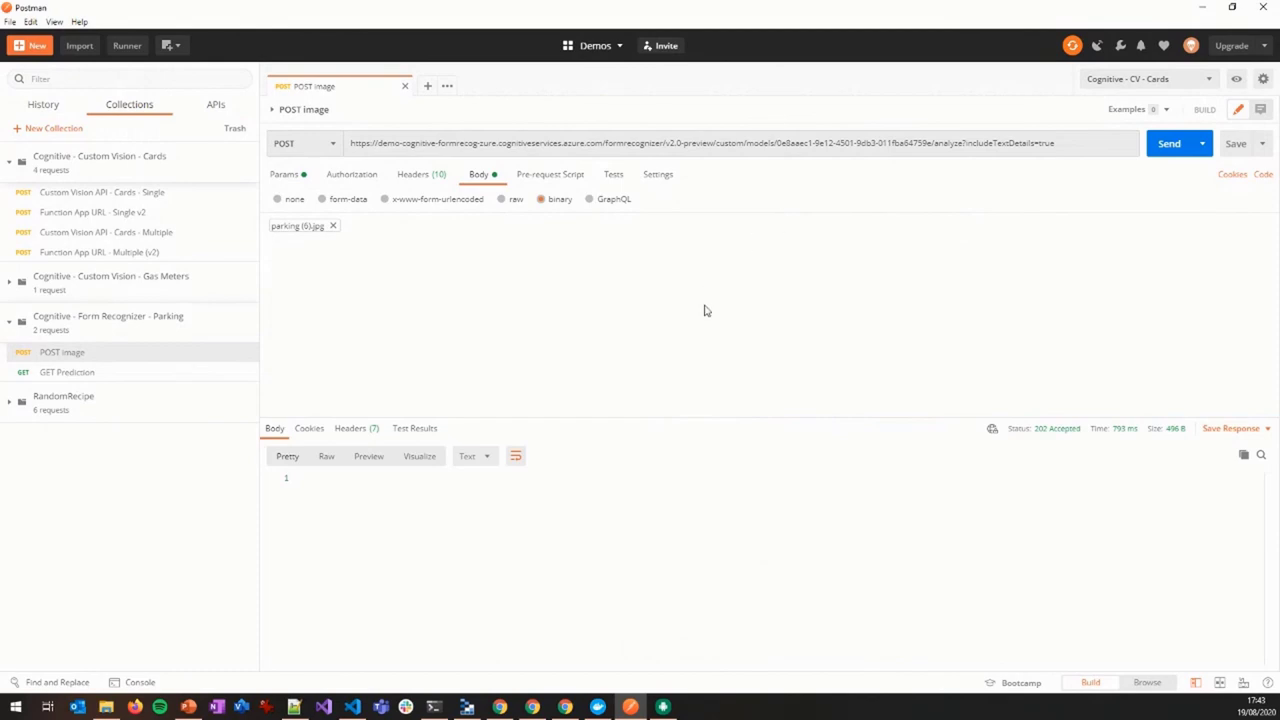
mouse_move(1040, 431)
left_click(340, 430)
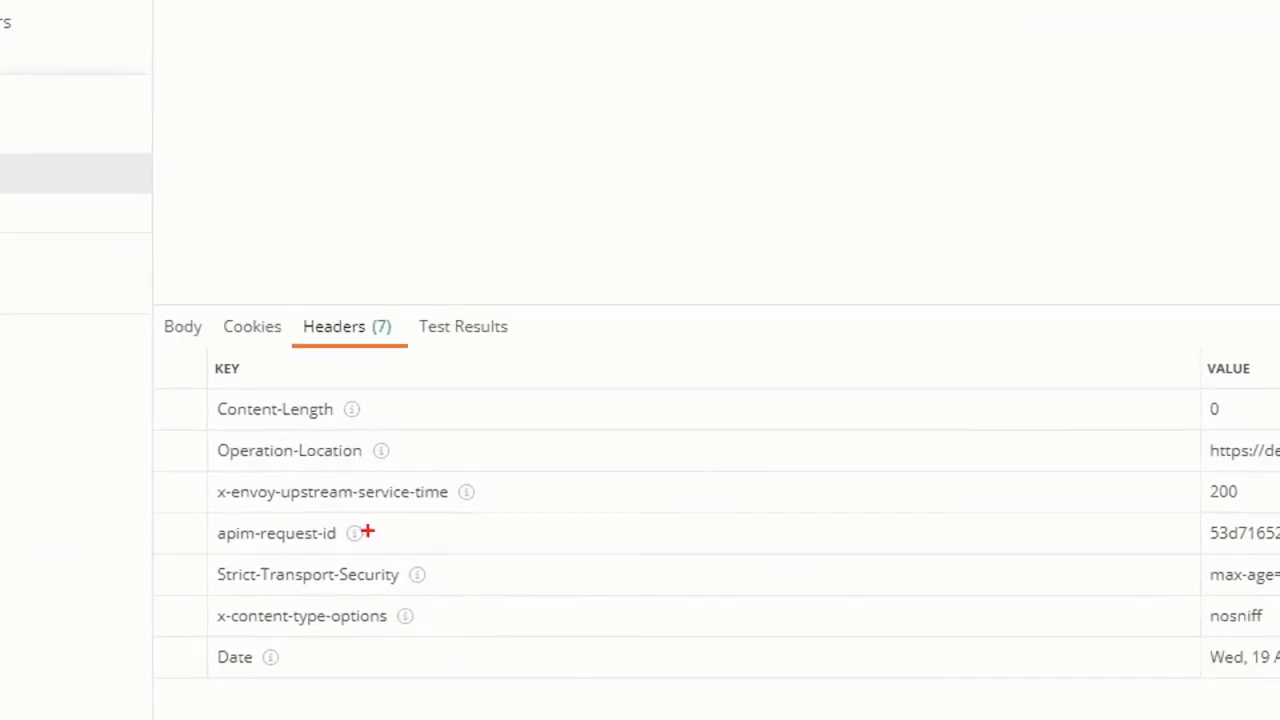
left_click_drag(213, 469, 368, 469)
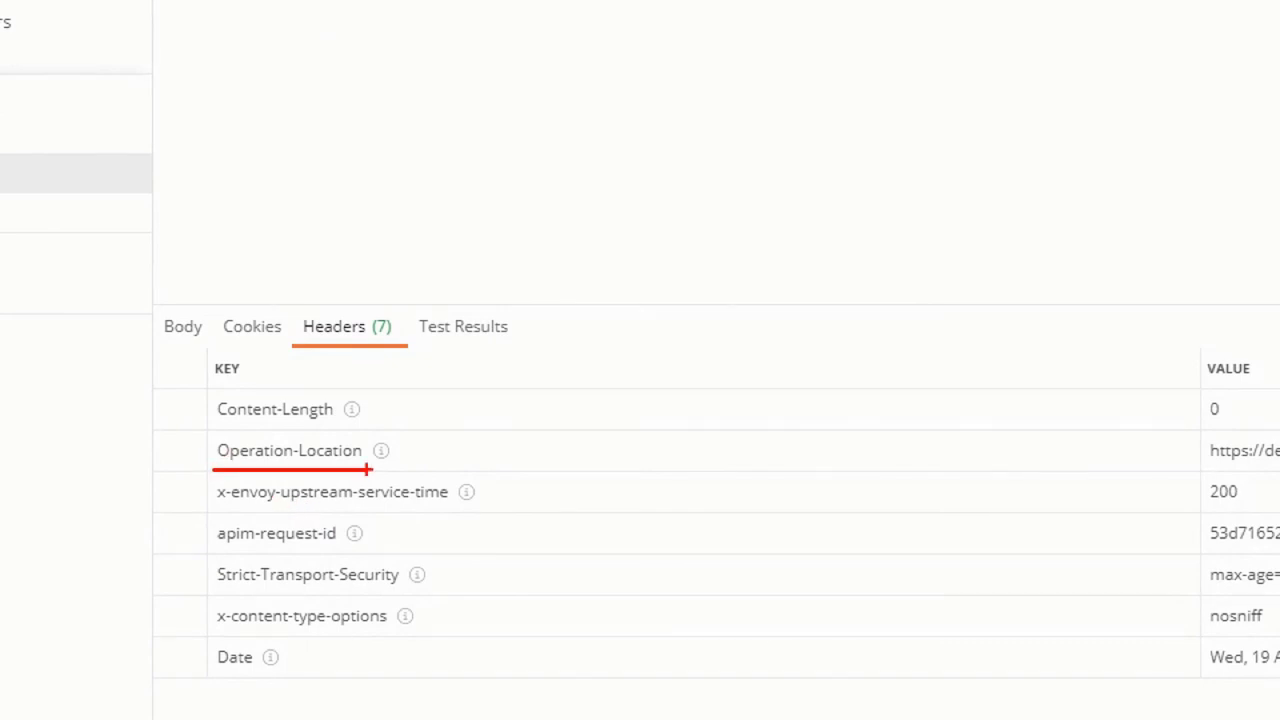
triple_click(737, 490)
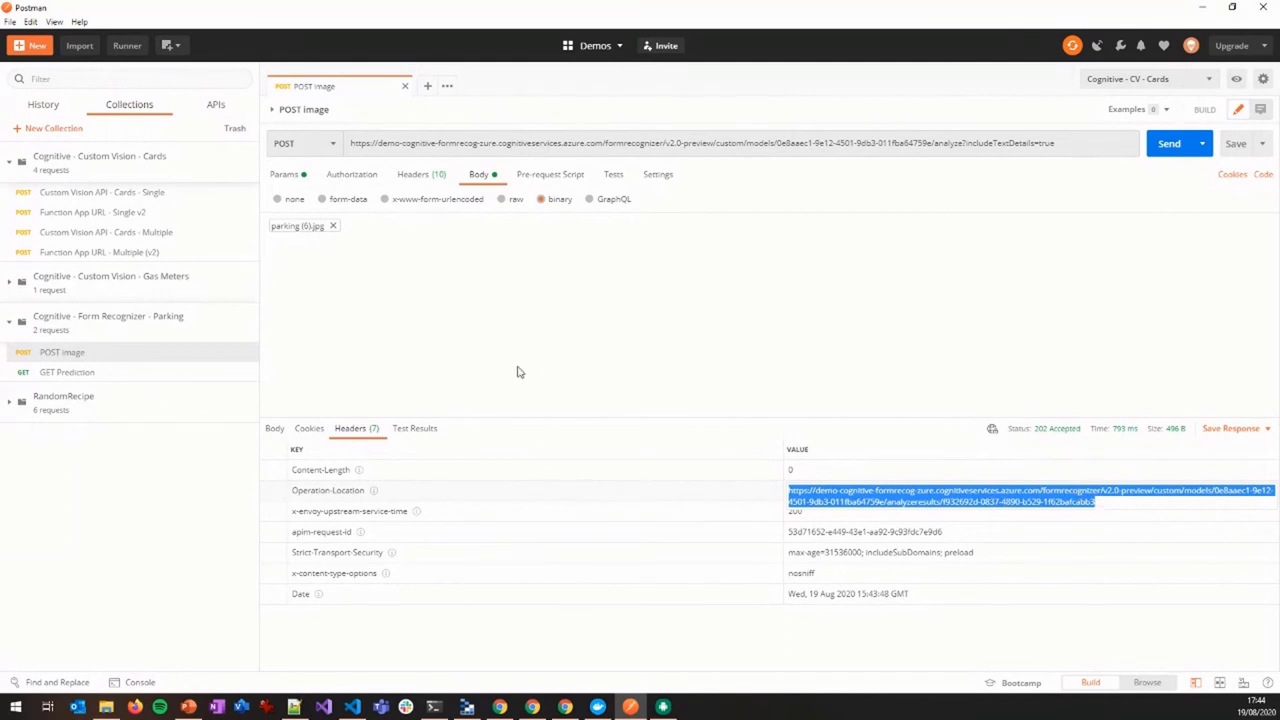
Replace the GET Prediction request's URL with the copied Operation-Location address, save the request and send it.
left_click(134, 376)
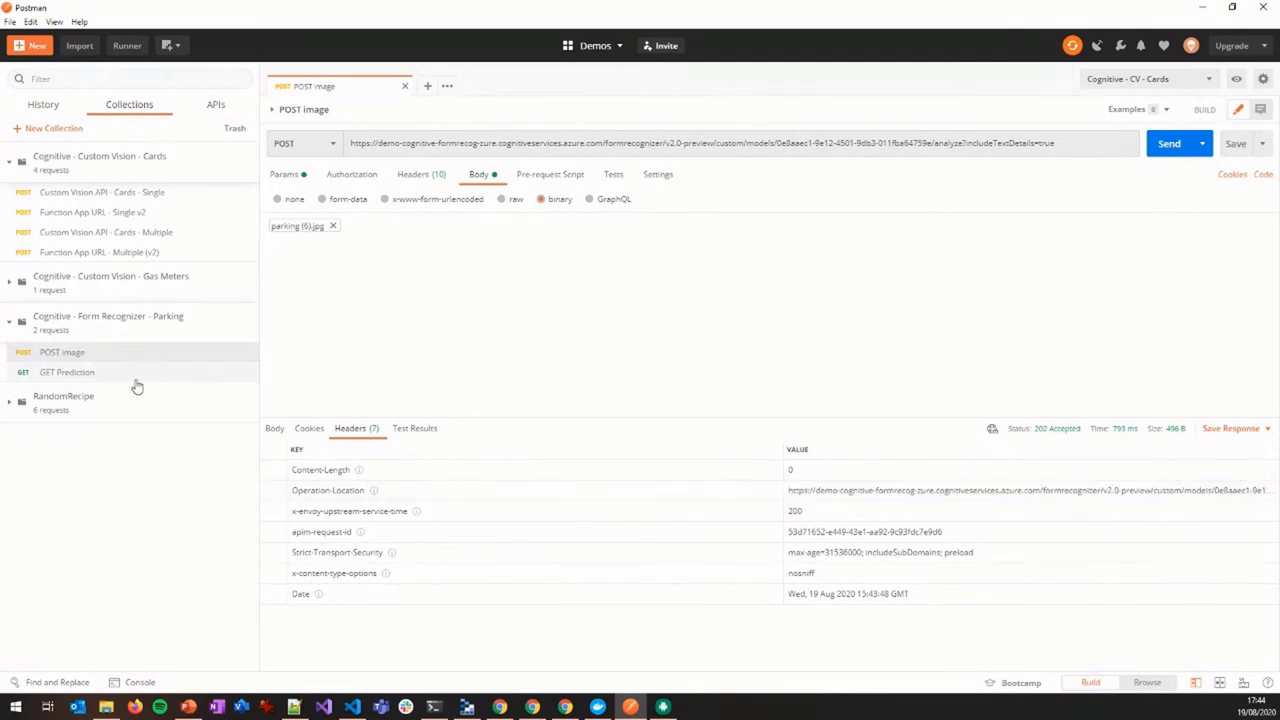
left_click(450, 143)
key("ctrl+a")
type("https://demo-cognitive-formrecog-zure.cognitiveservices.azure.com/formrecognizer/v2.0-preview/custom/models/0e8aaec1-9e12-4501-9db3-011fba64759e/analyzeresults/f932692d-0837-4890-b529-1f62bafcabb3")
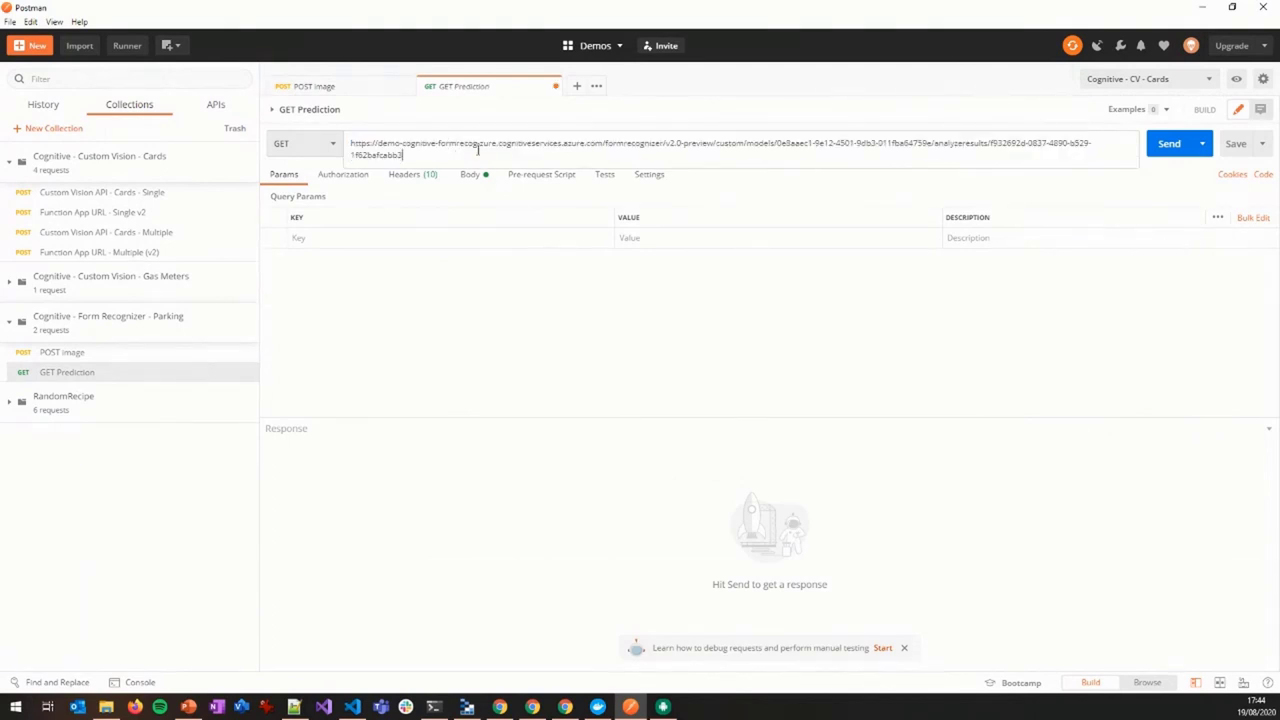
left_click(1236, 145)
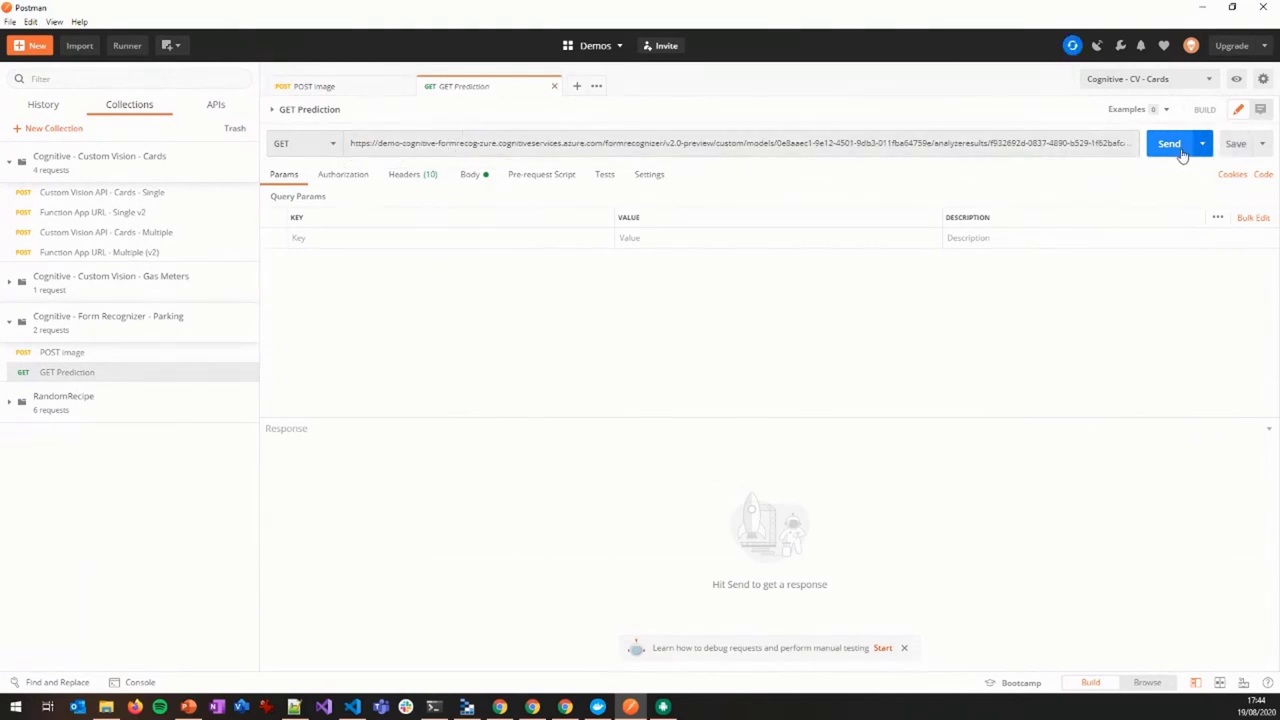
left_click(1170, 143)
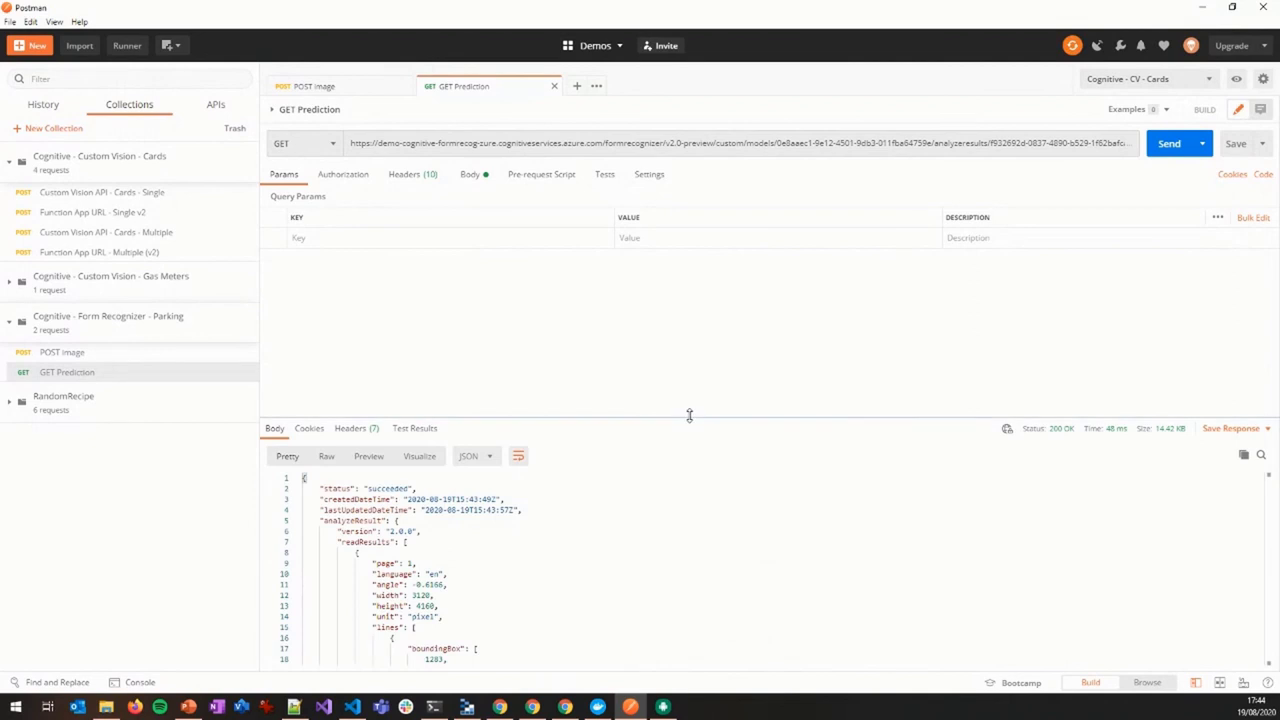
Enlarge the response area and examine the readResults section of the JSON, including the first line's text and bounding box.
left_click_drag(689, 414, 711, 266)
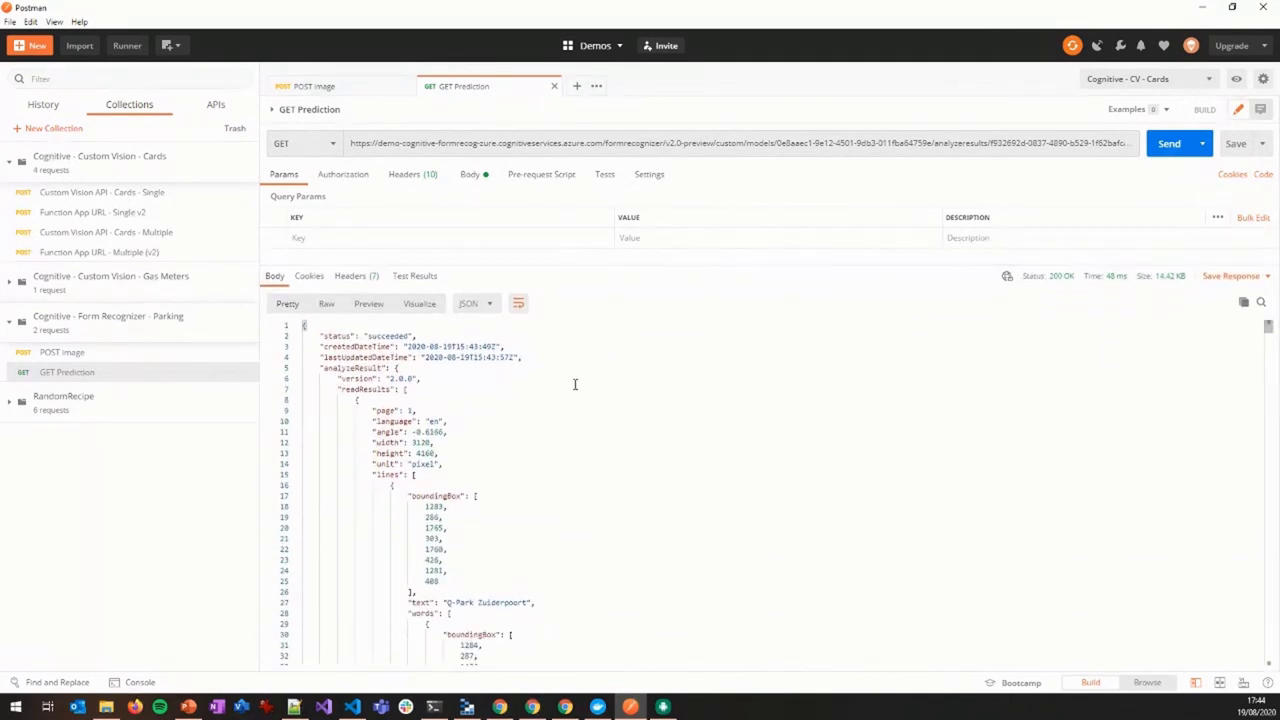
left_click(407, 397)
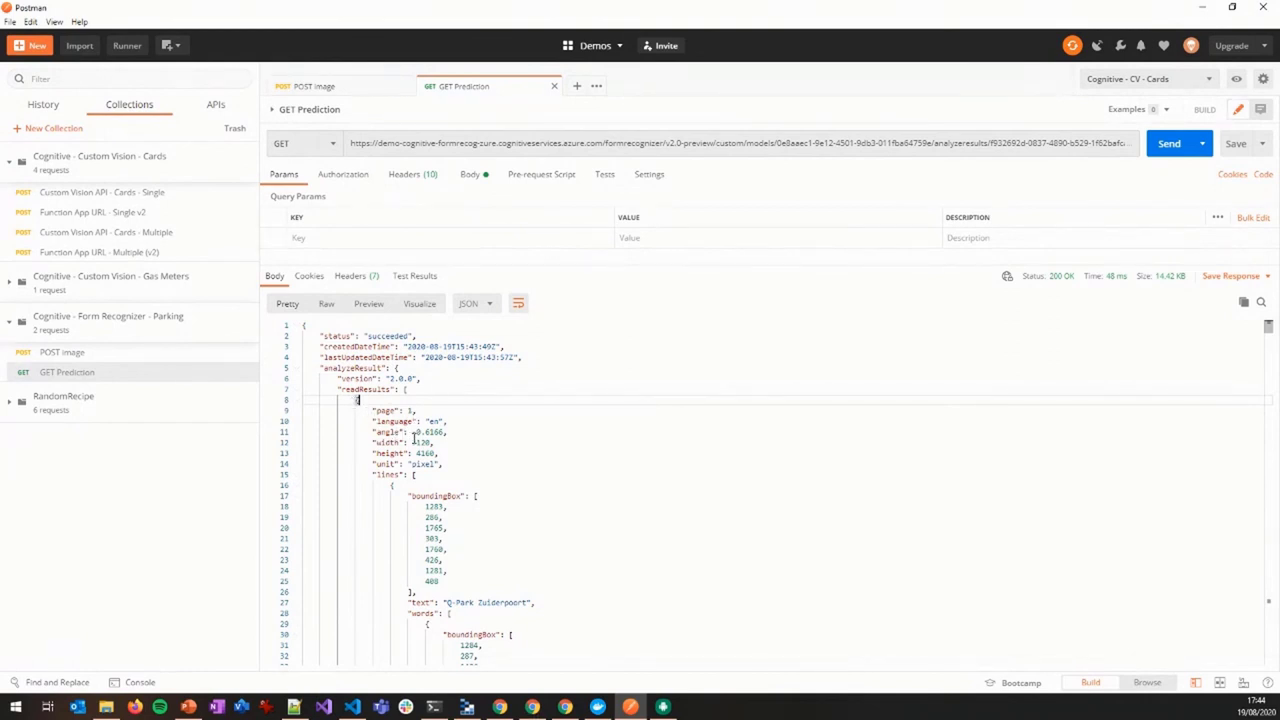
scroll(413, 437, "down", 1)
scroll(505, 463, "down", 1)
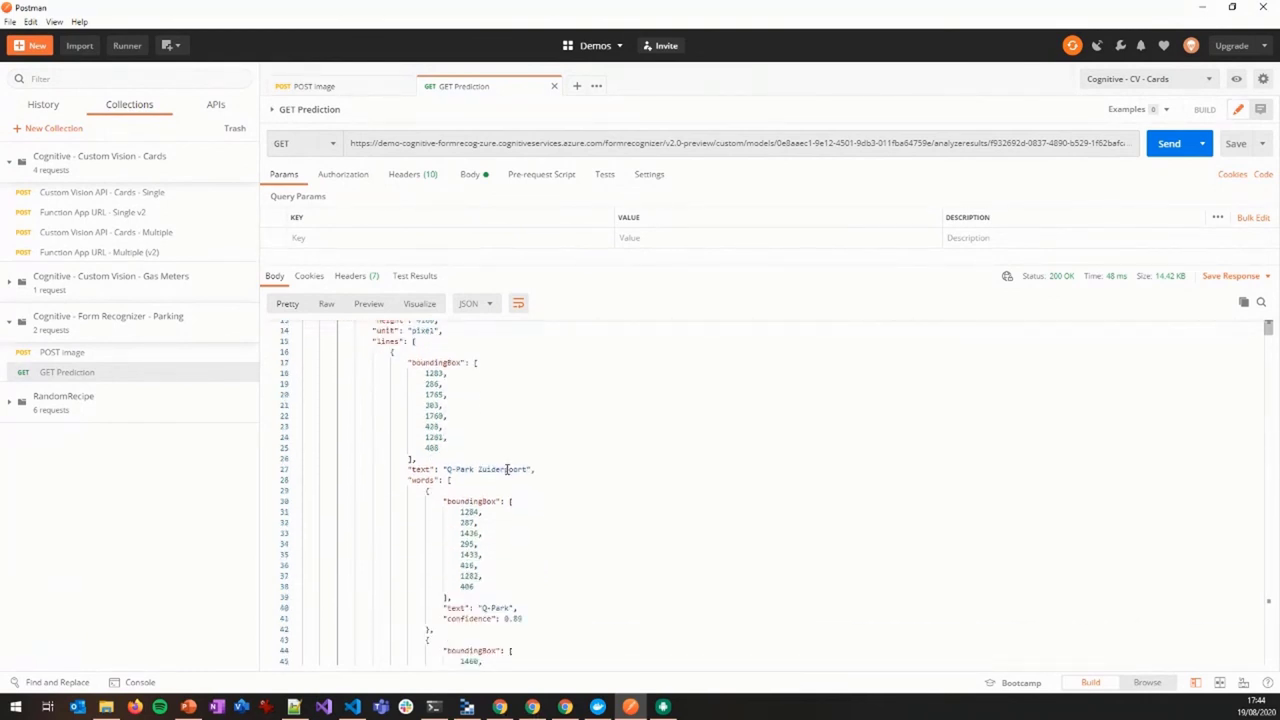
scroll(458, 510, "down", 1)
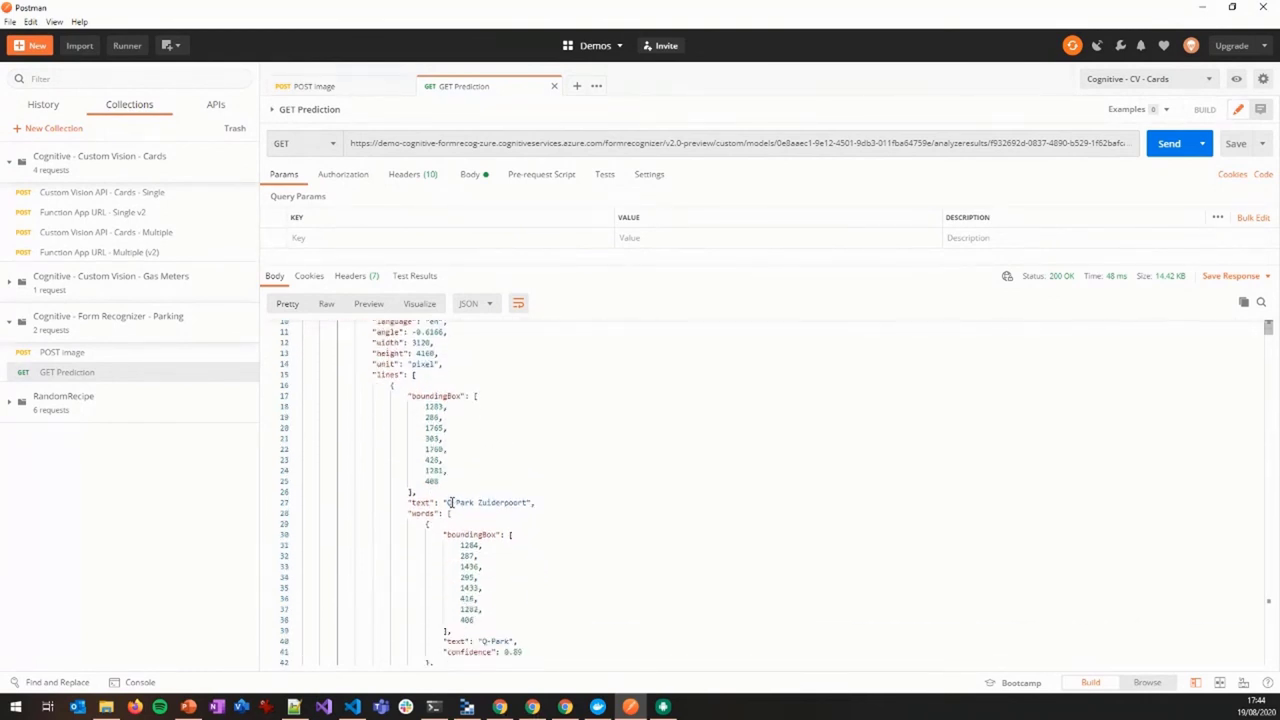
left_click_drag(448, 503, 522, 503)
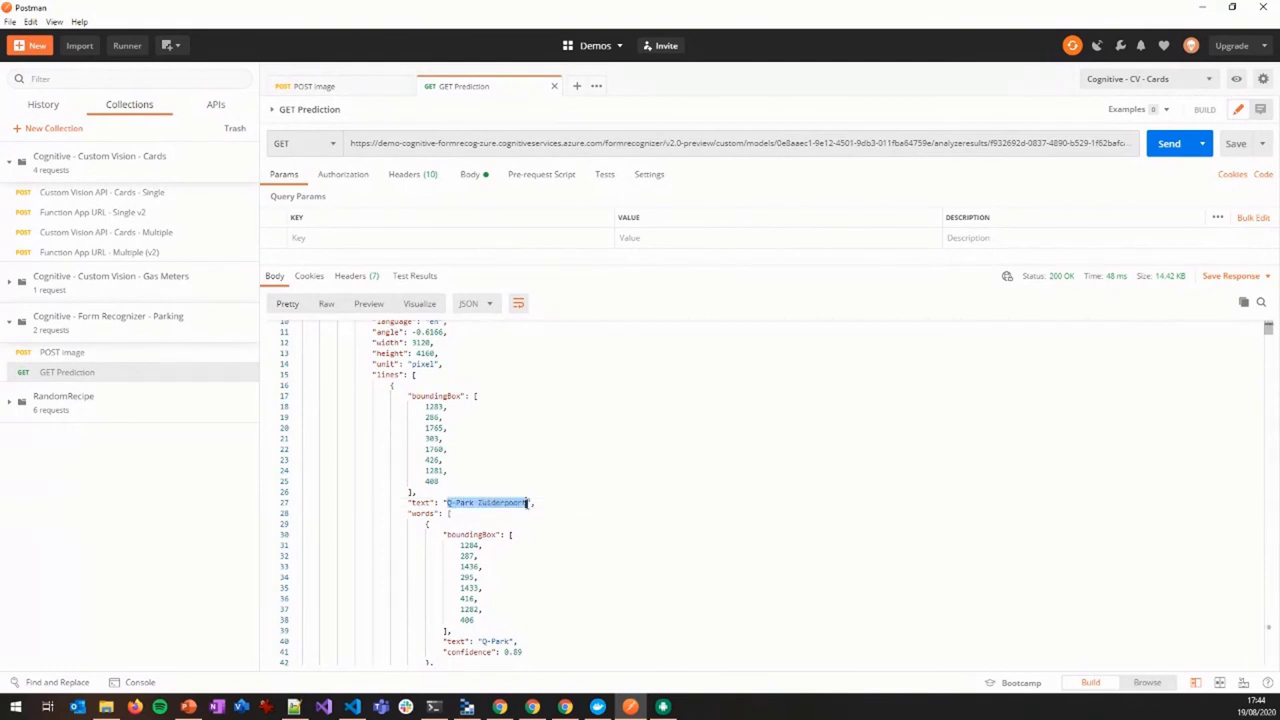
left_click(542, 504)
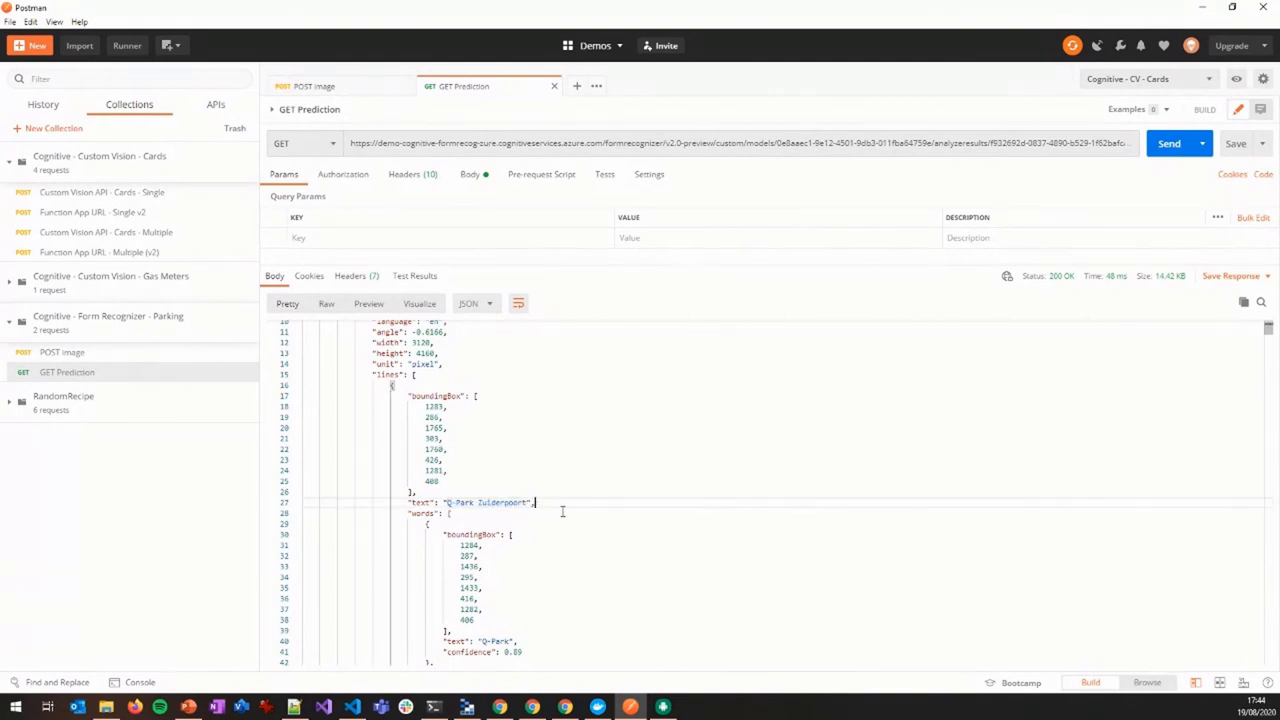
scroll(568, 503, "up", 1)
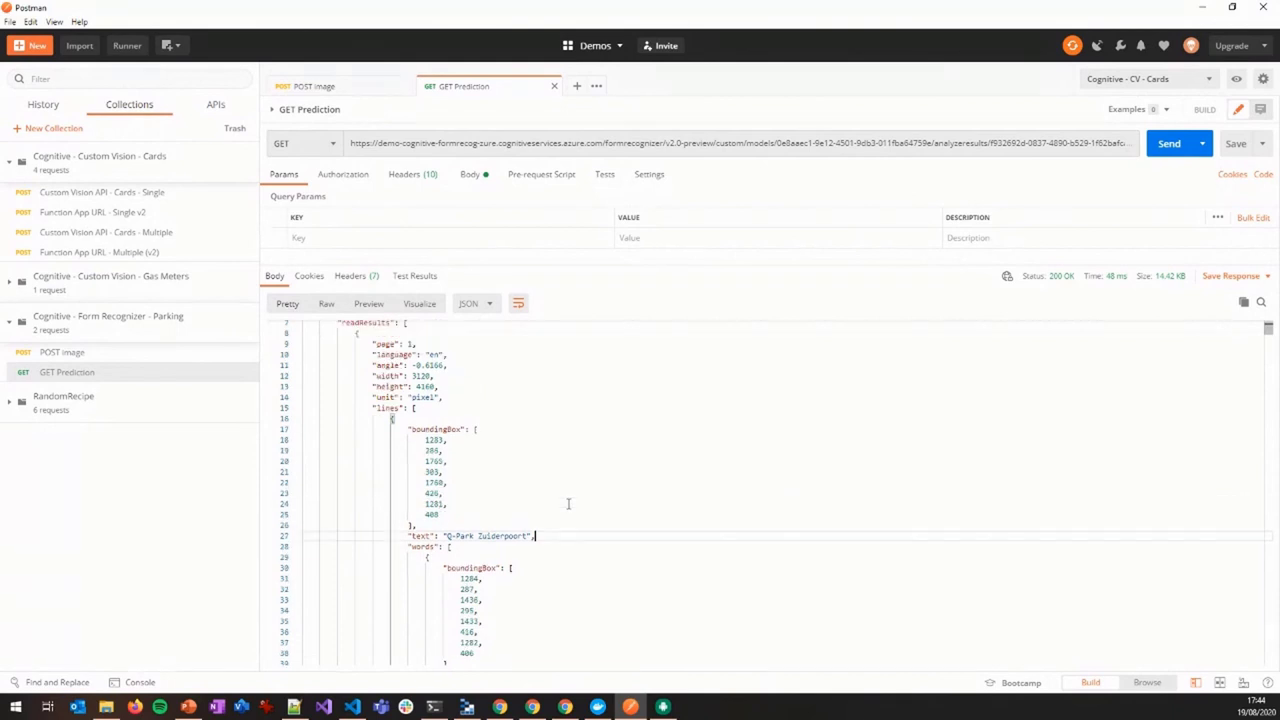
scroll(345, 380, "up", 1)
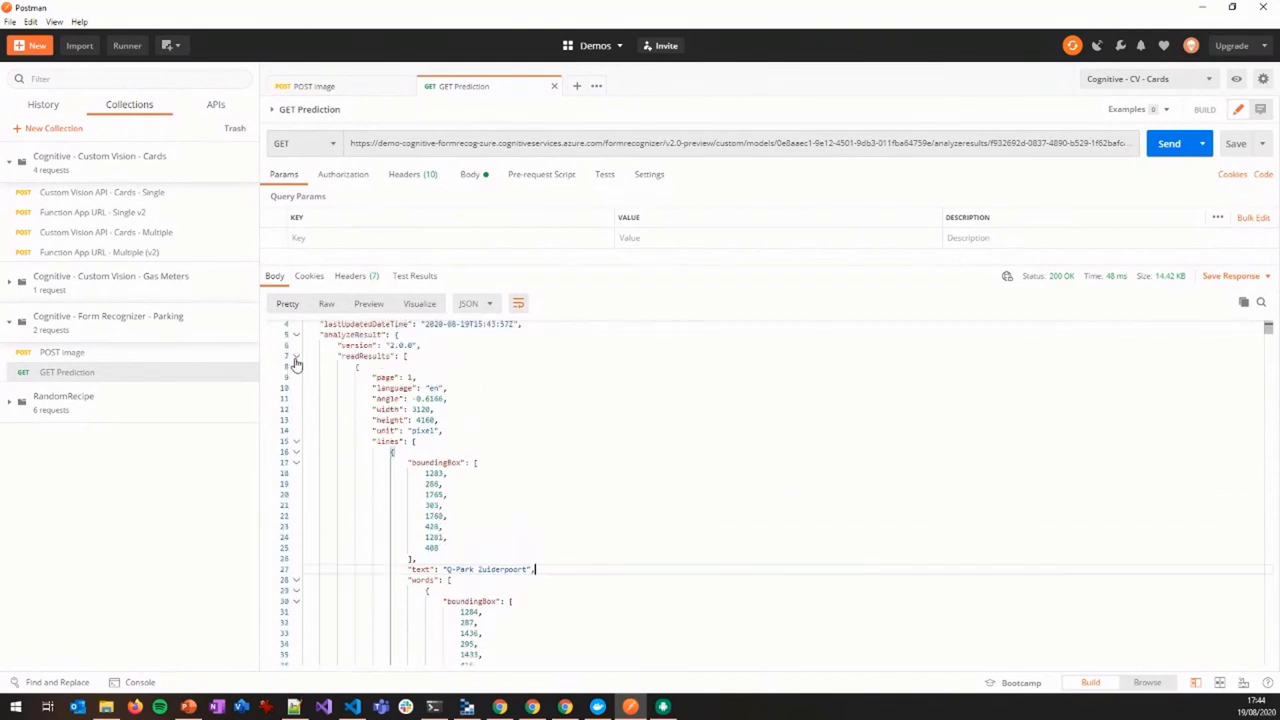
Collapse the readResults and pageResults sections and examine the text and confidence of the Merchant Ref field under documentResults.
left_click(296, 357)
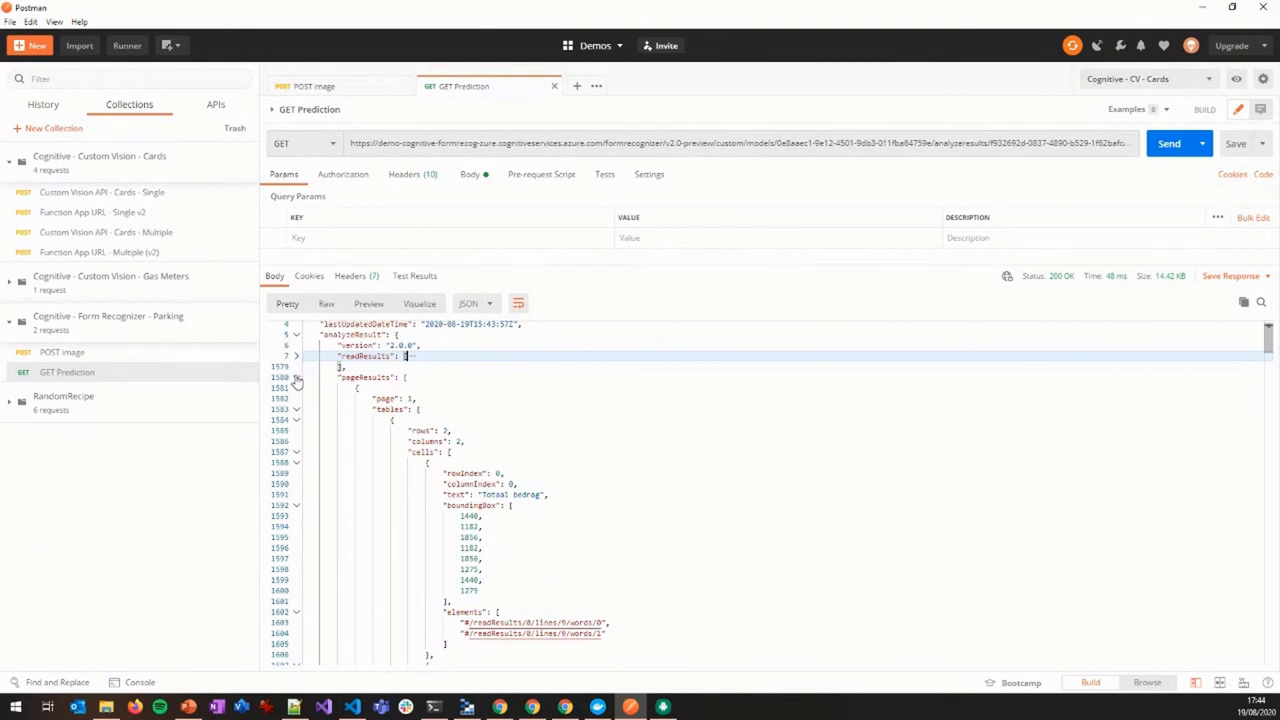
left_click(296, 378)
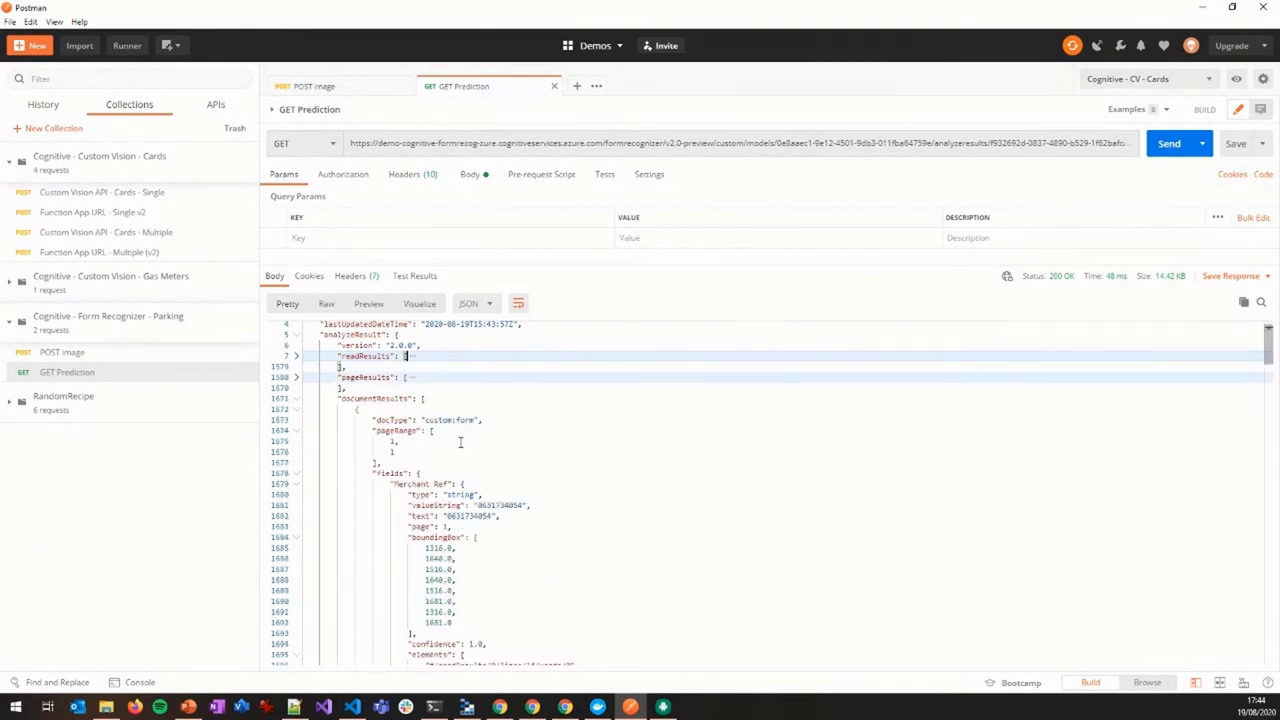
scroll(460, 443, "down", 1)
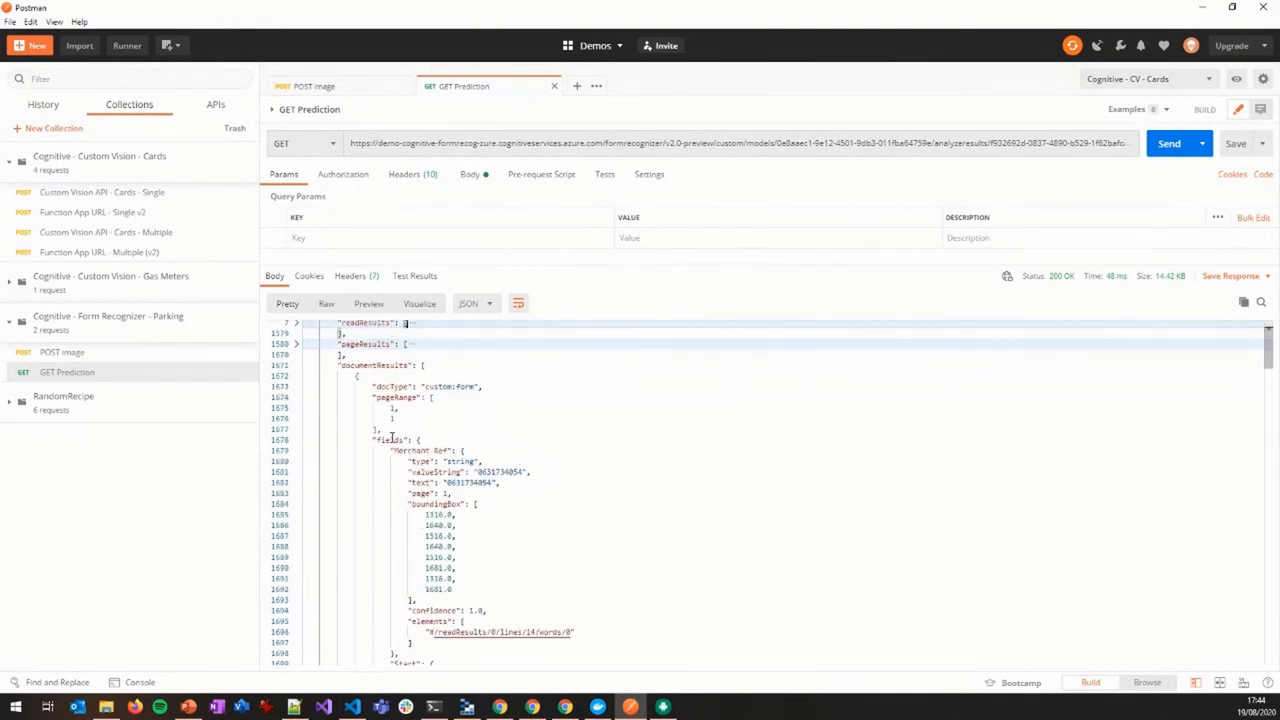
left_click_drag(395, 450, 452, 452)
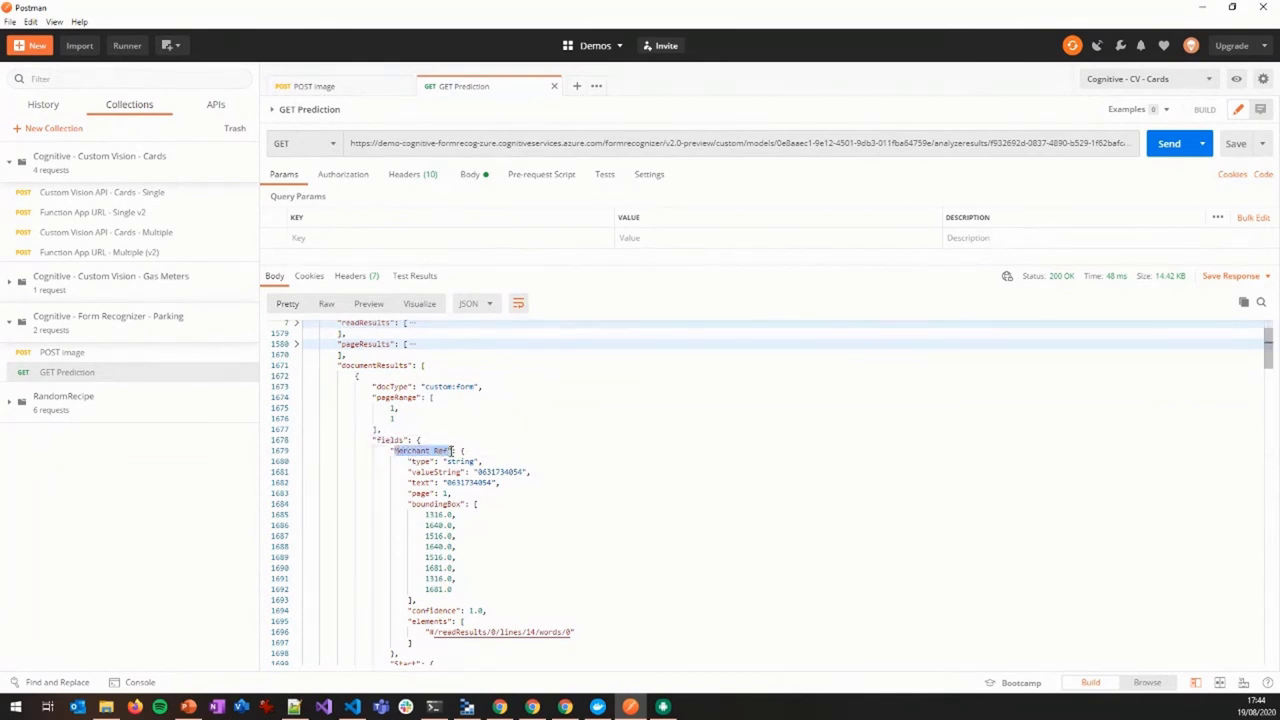
scroll(580, 493, "down", 1)
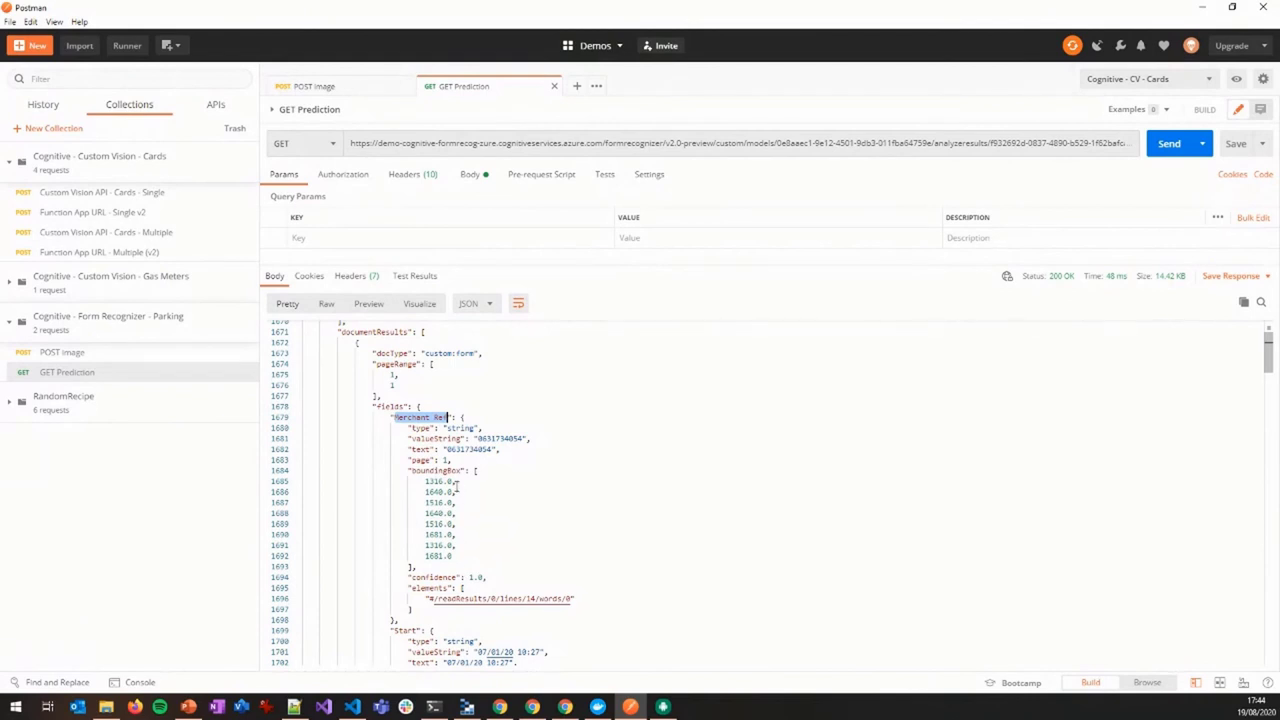
double_click(466, 449)
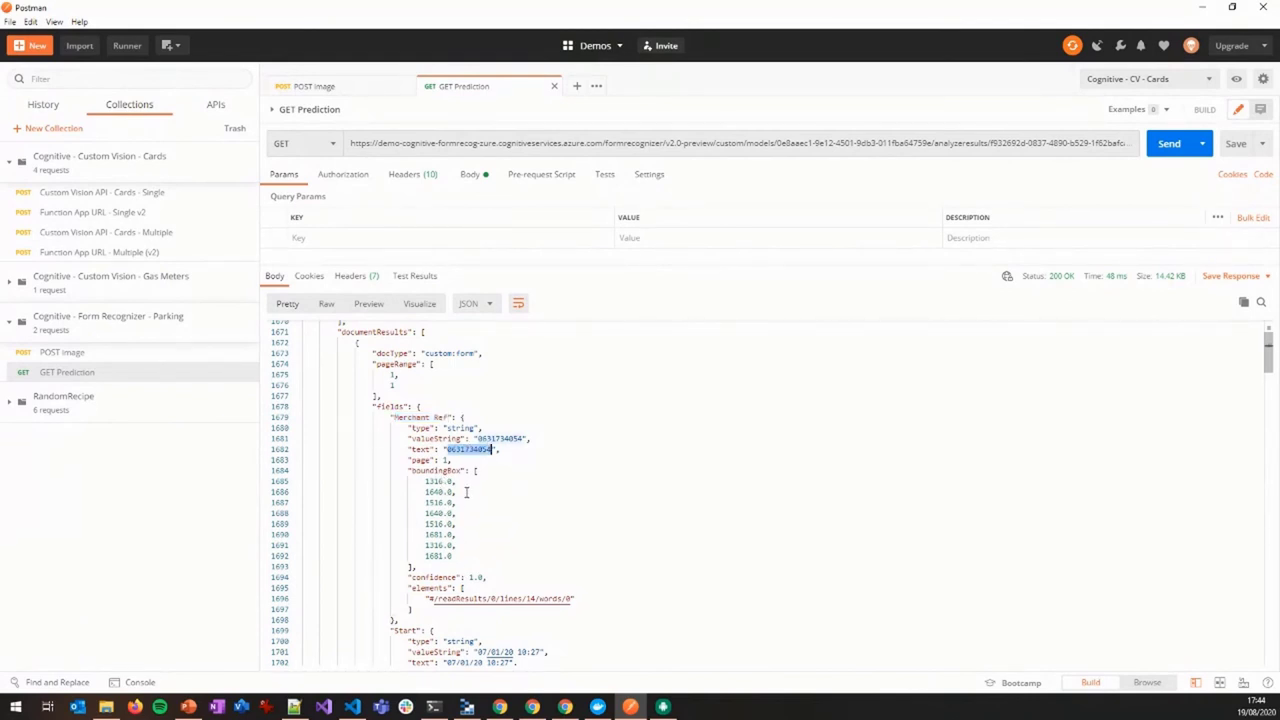
left_click_drag(469, 577, 486, 577)
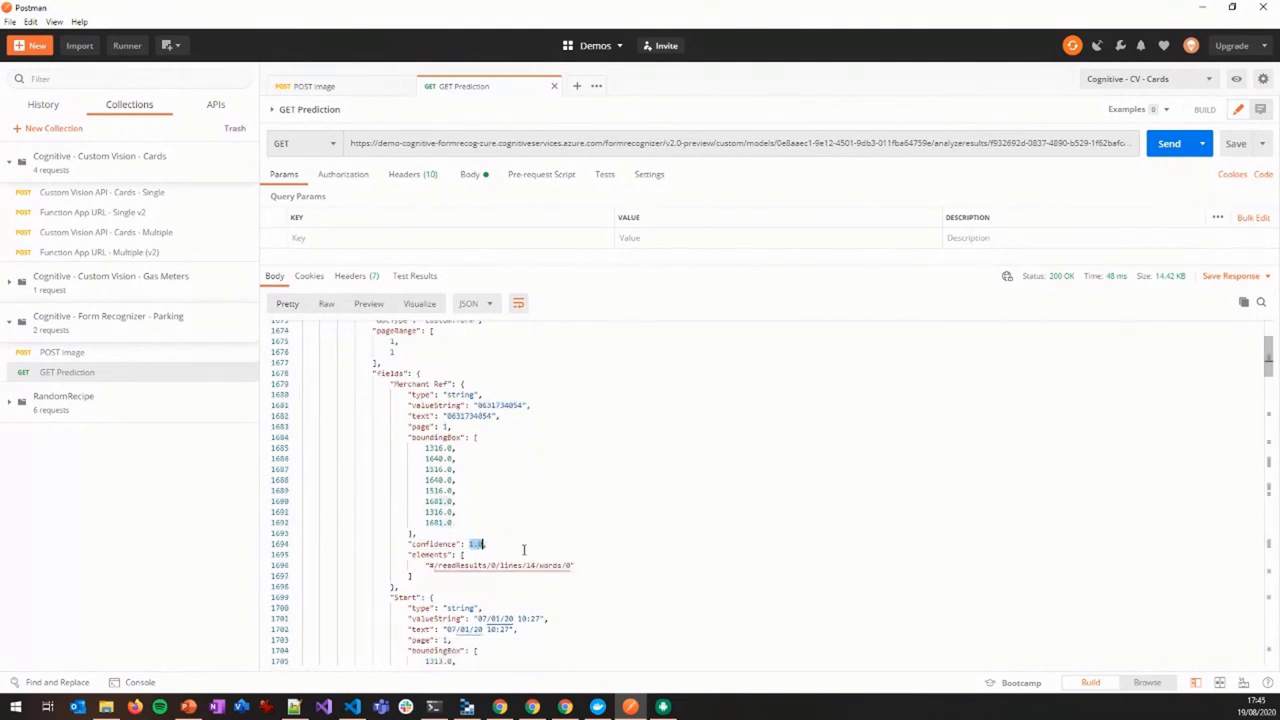
Examine the further extracted fields in the documentResults section, including Start, Auth Code and End.
scroll(521, 545, "down", 4)
scroll(520, 538, "down", 2)
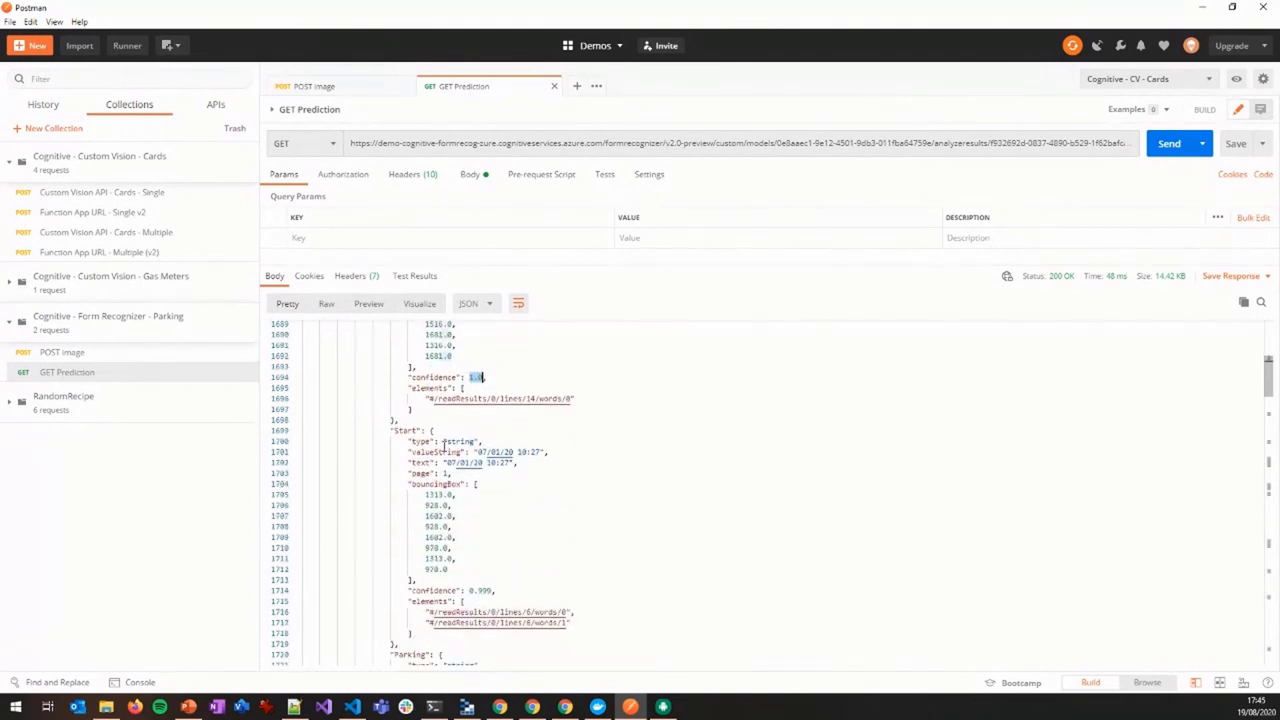
double_click(410, 431)
scroll(560, 486, "down", 3)
left_click_drag(397, 553, 432, 590)
scroll(420, 558, "down", 6)
scroll(558, 604, "down", 10)
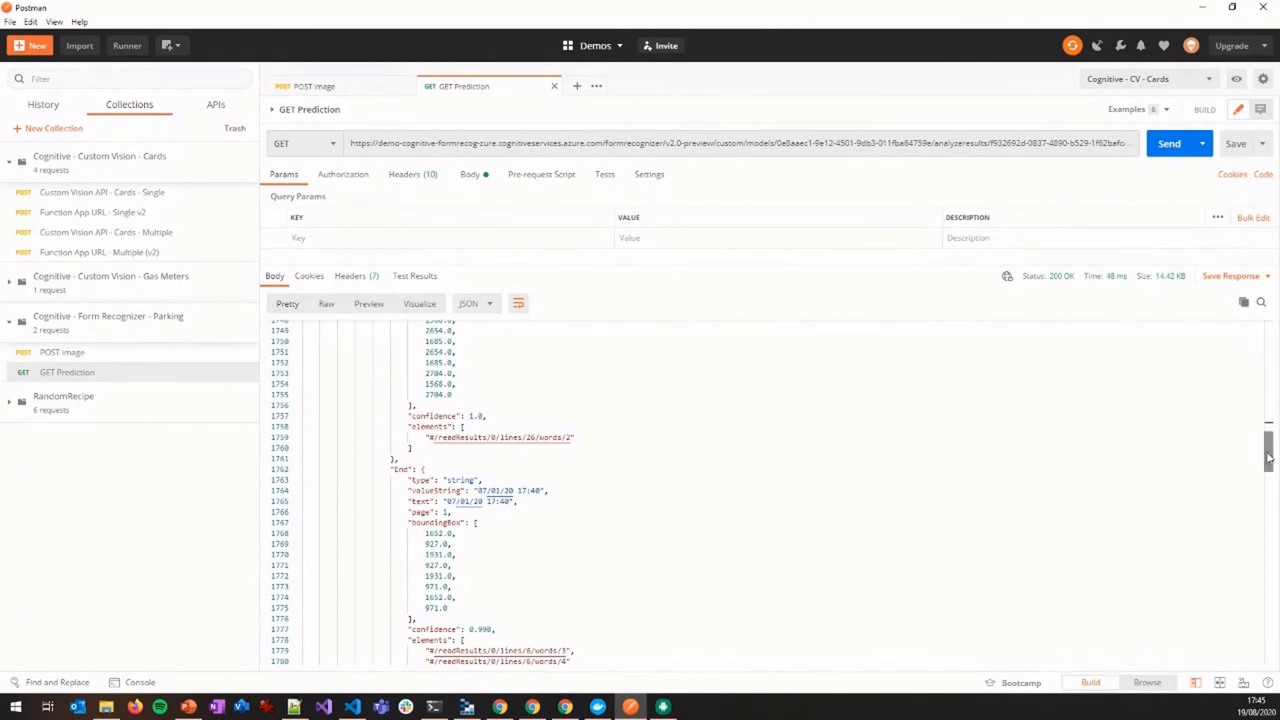
left_click_drag(1270, 460, 1267, 431)
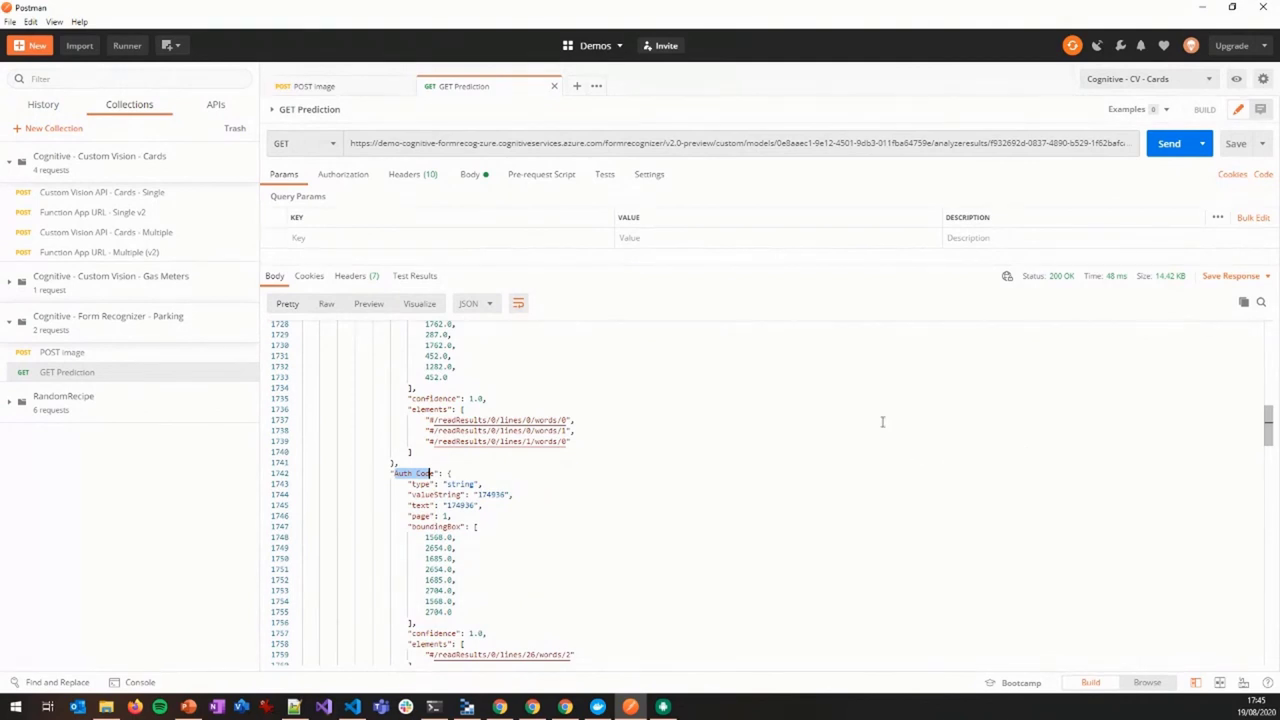
left_click(819, 435)
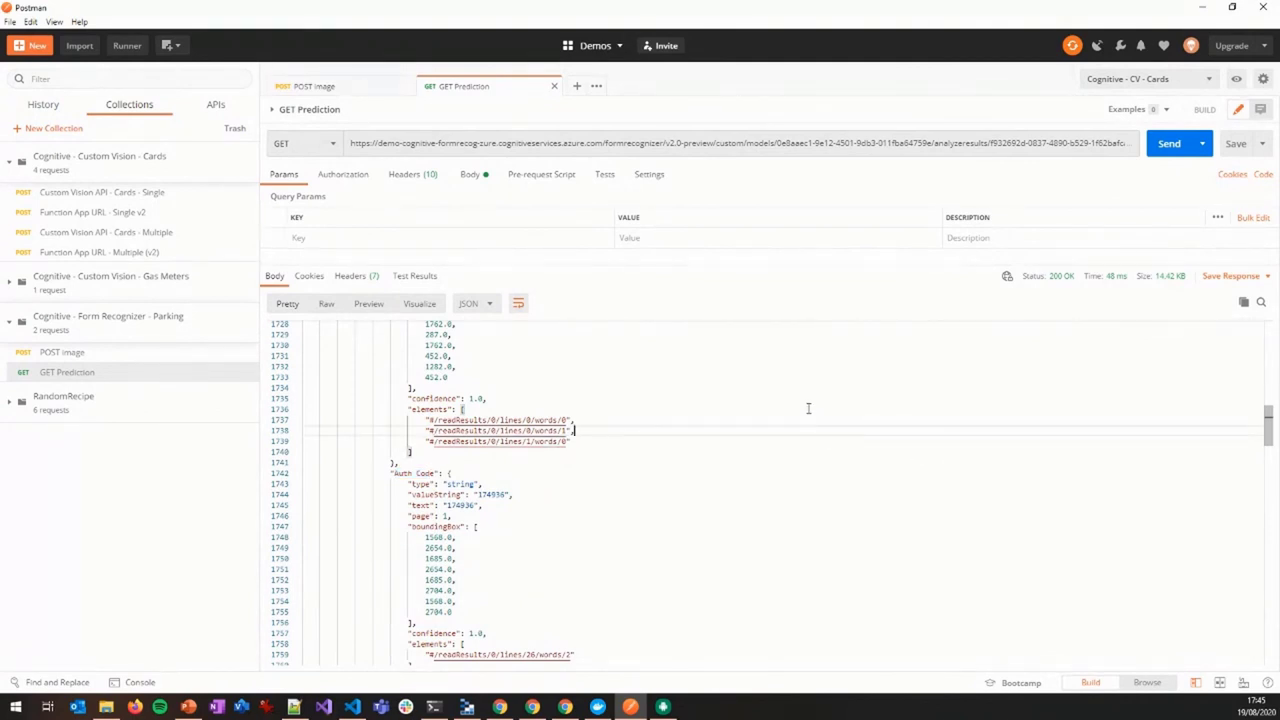
Minimize Postman, switch to the PowerPoint presentation and start the slide show from the current Form Recognizer - Demo slide.
left_click(1202, 10)
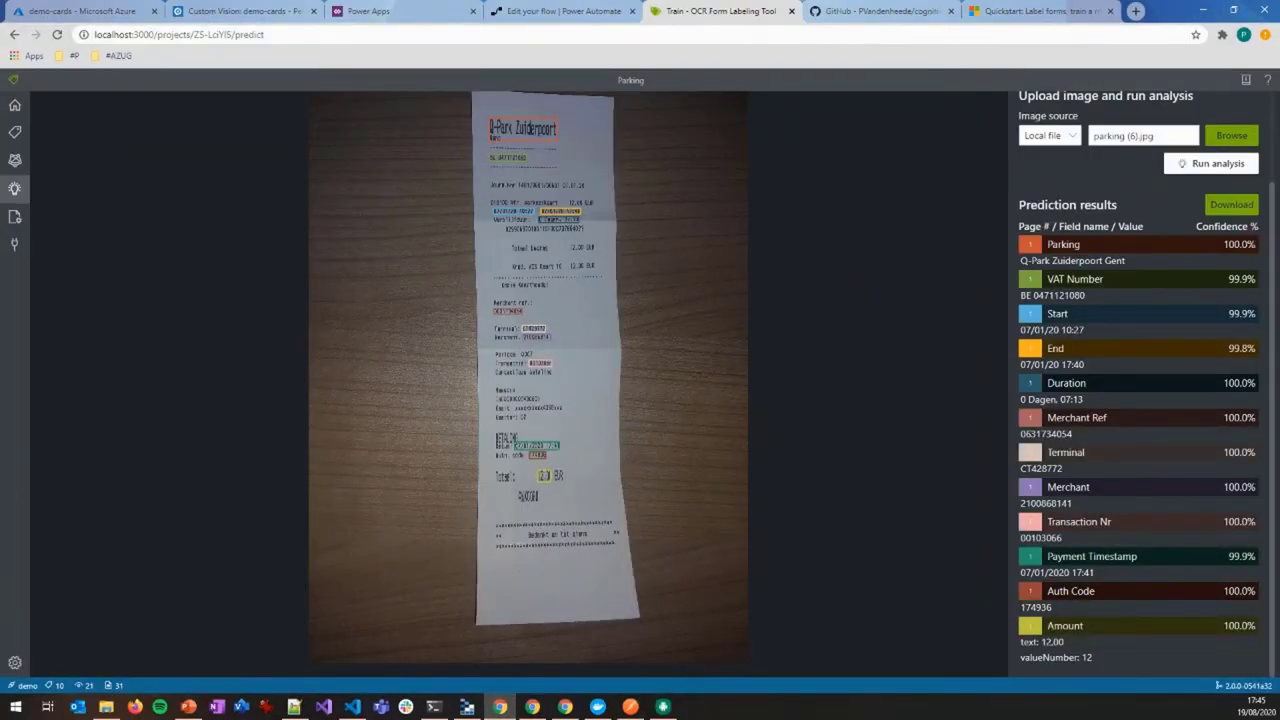
key("alt+Tab")
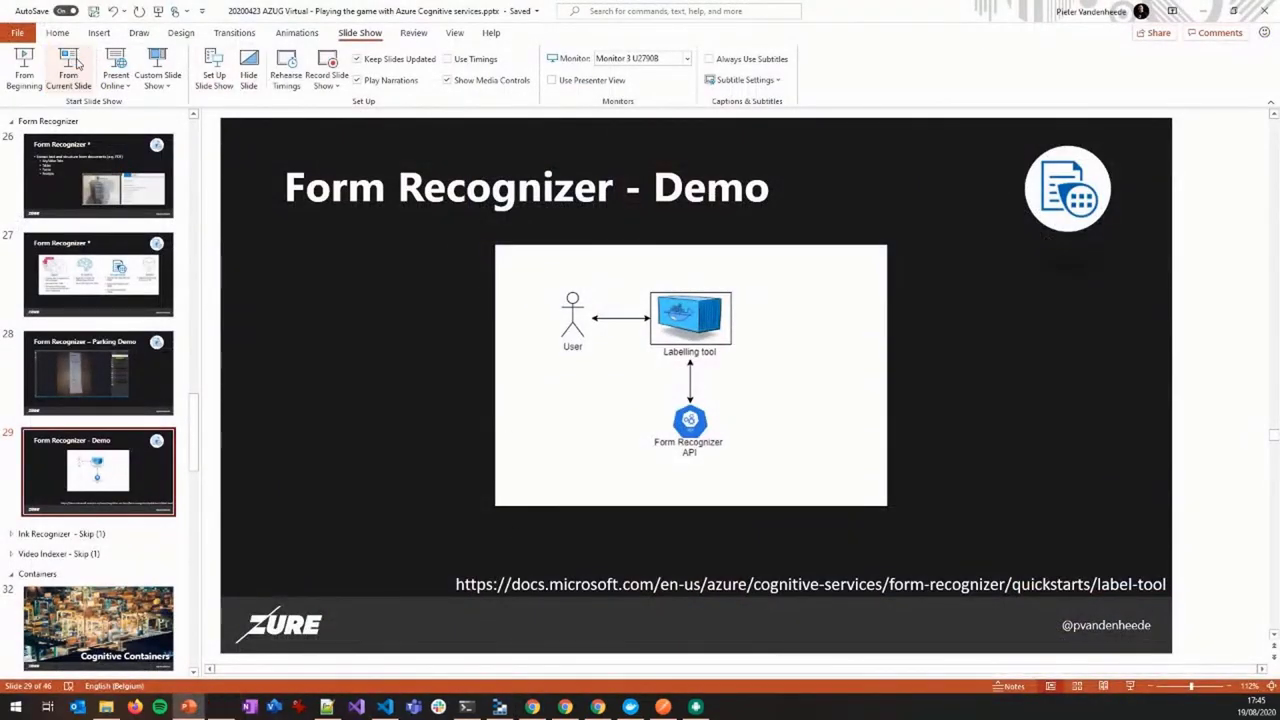
left_click(76, 57)
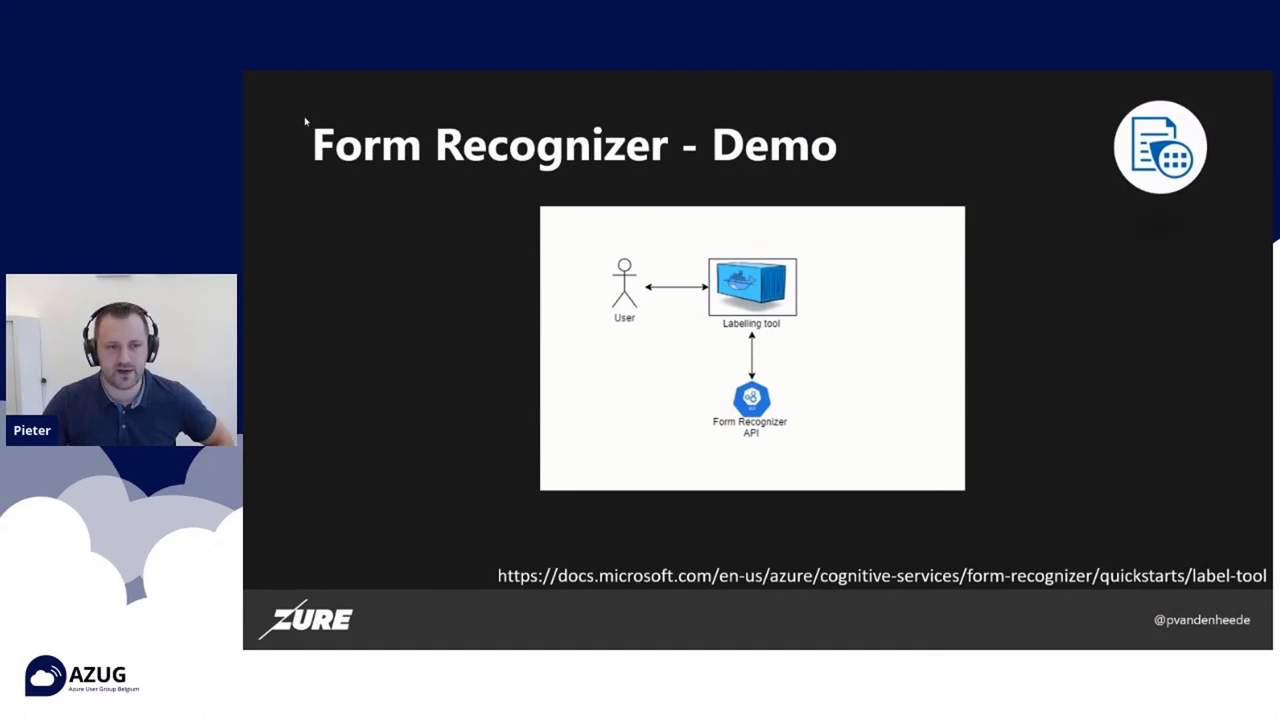